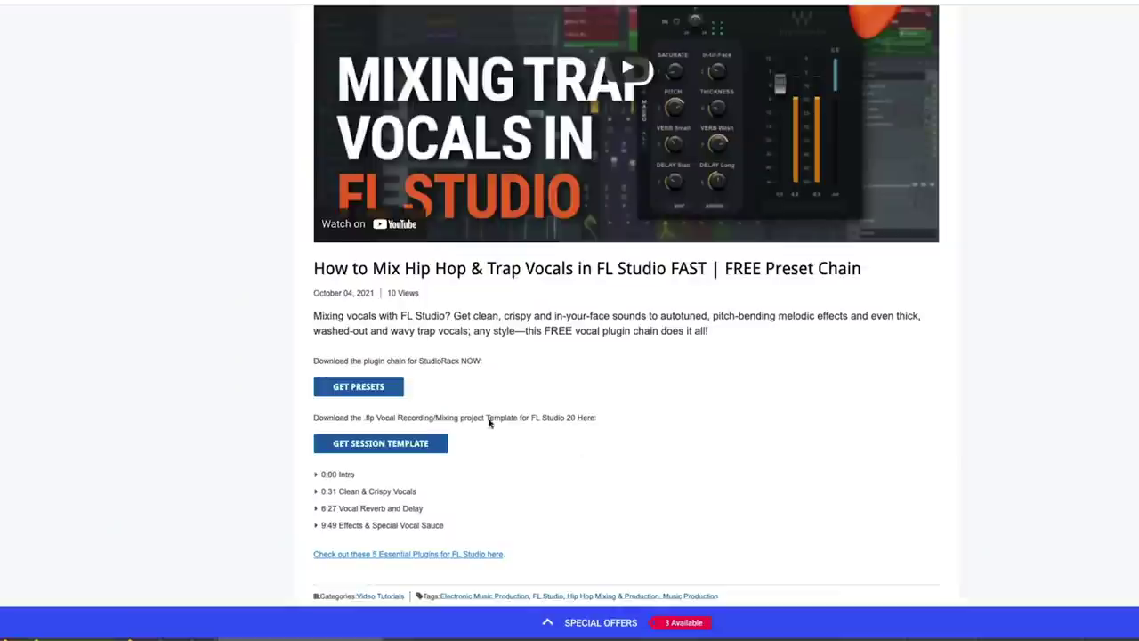
# Download the StudioRack trap vocal chain presets and the FL Studio session template
pyautogui.click(384, 388)
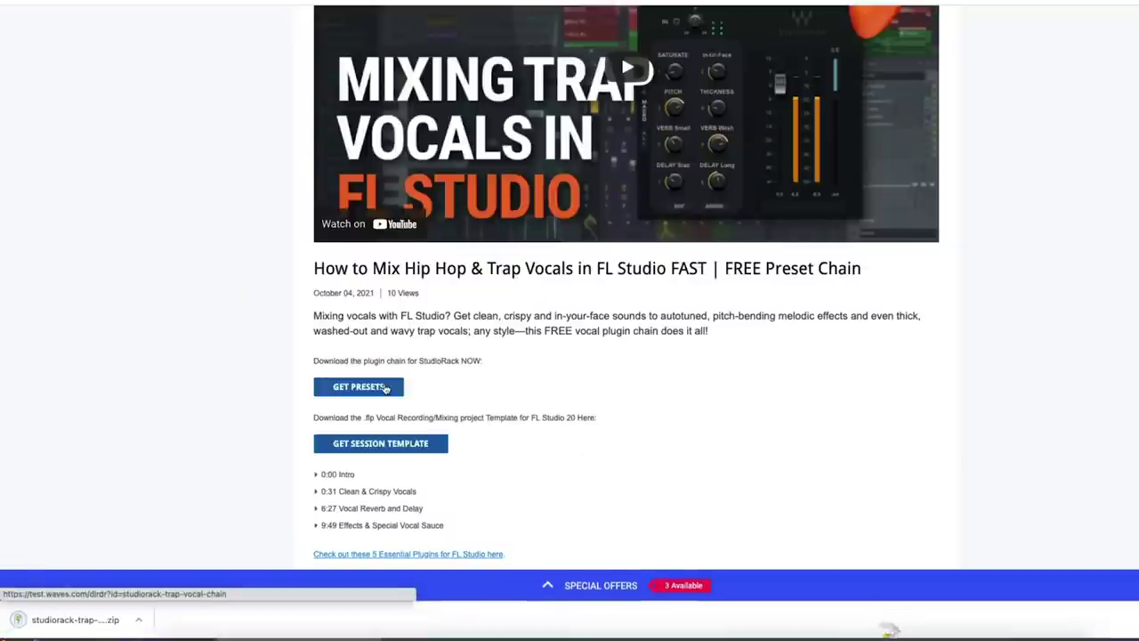
pyautogui.click(398, 448)
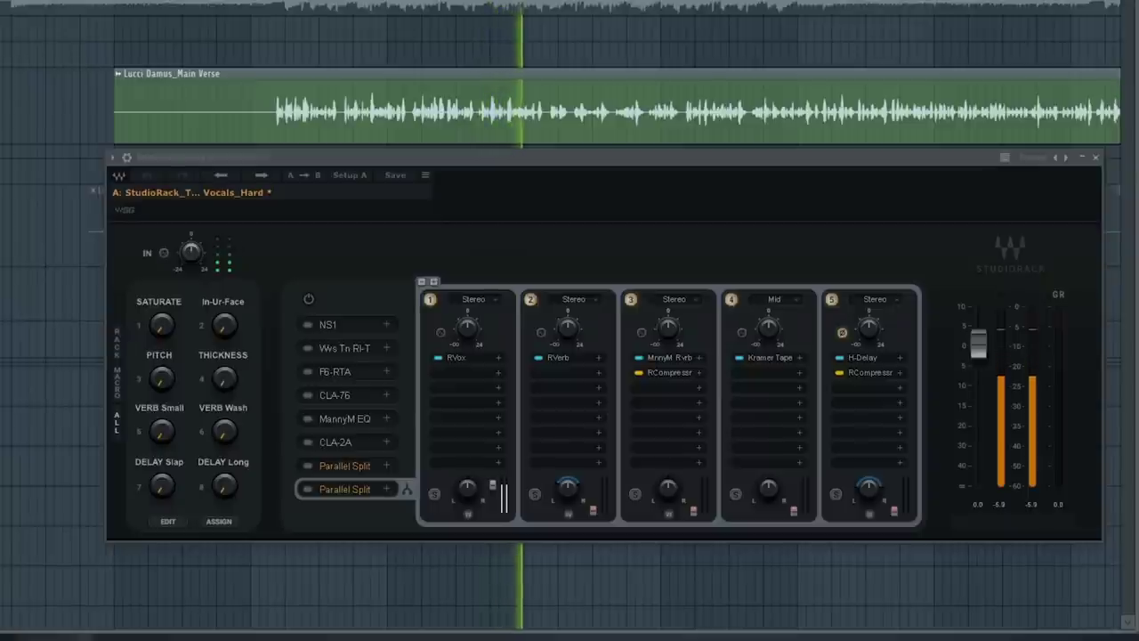
# Select all clips in the playlist and play back the main verse vocal with the chain's plugins bypassed
pyautogui.press('space')
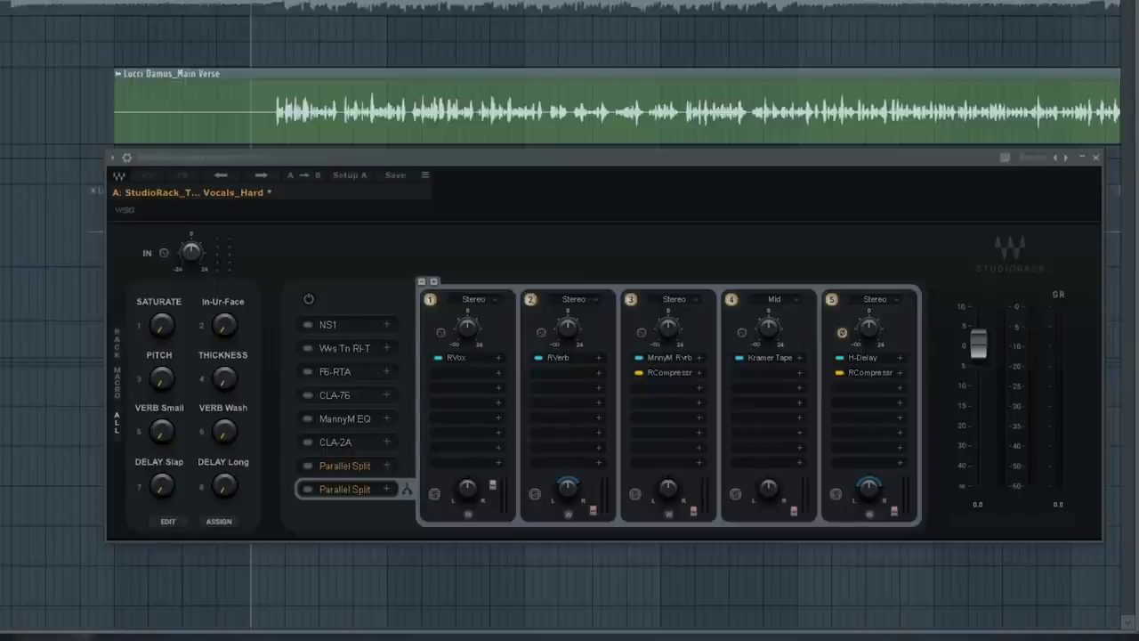
pyautogui.hotkey('ctrl', 'a')
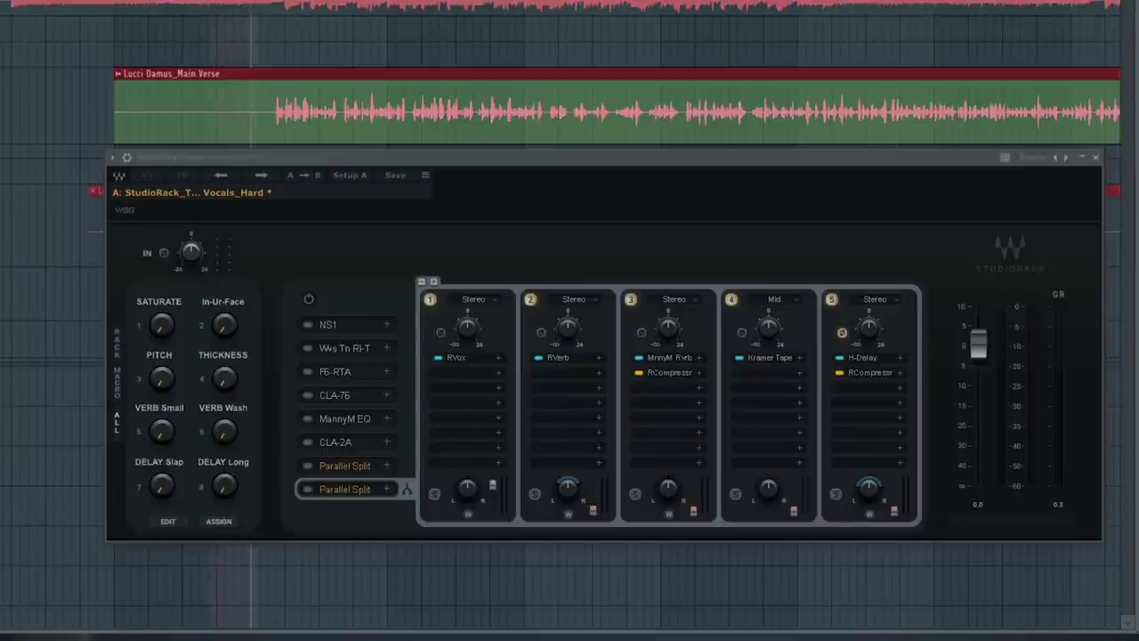
pyautogui.press('space')
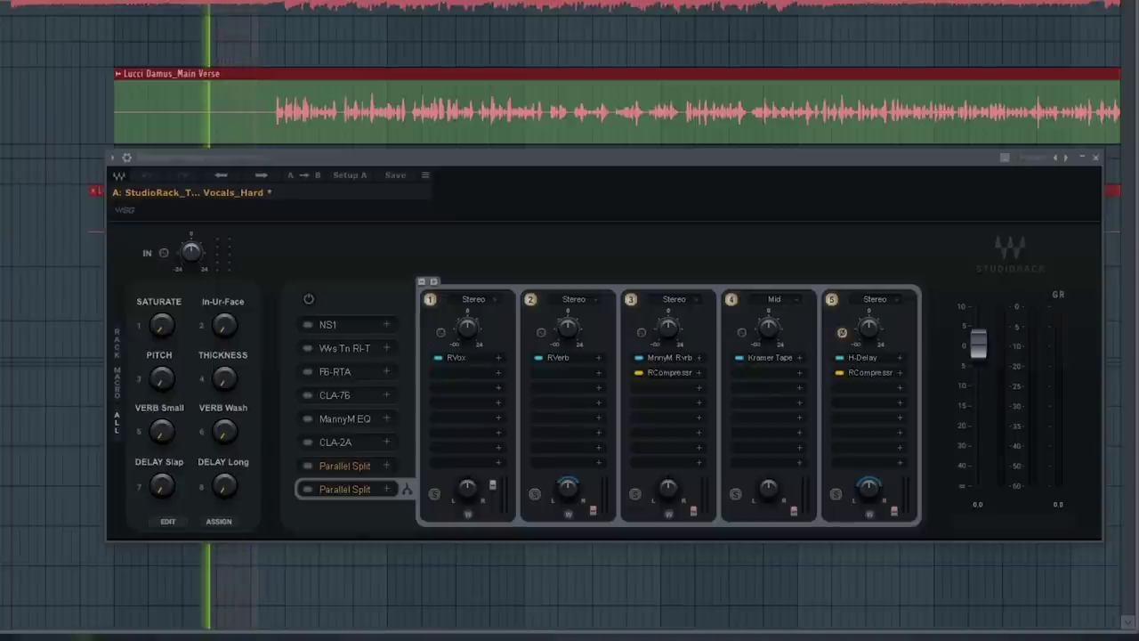
pyautogui.press('space')
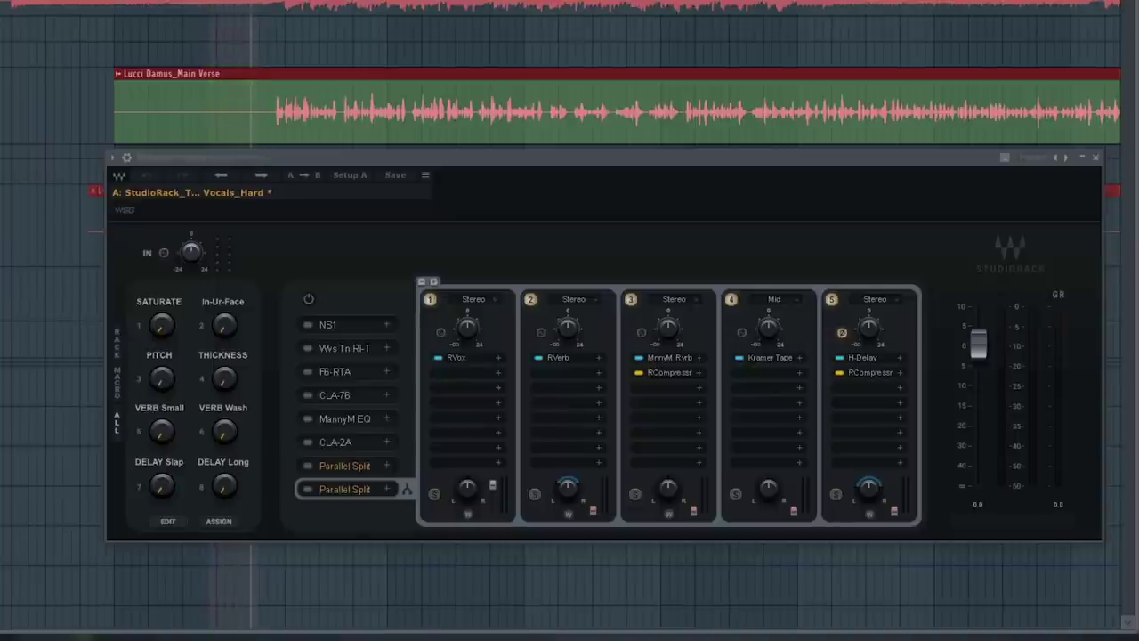
# Switch on the NS1 noise suppressor, lower its fader to about 2.1 and bypass it for comparison
pyautogui.click(306, 328)
pyautogui.moveTo(512, 293); pyautogui.dragTo(511, 368)
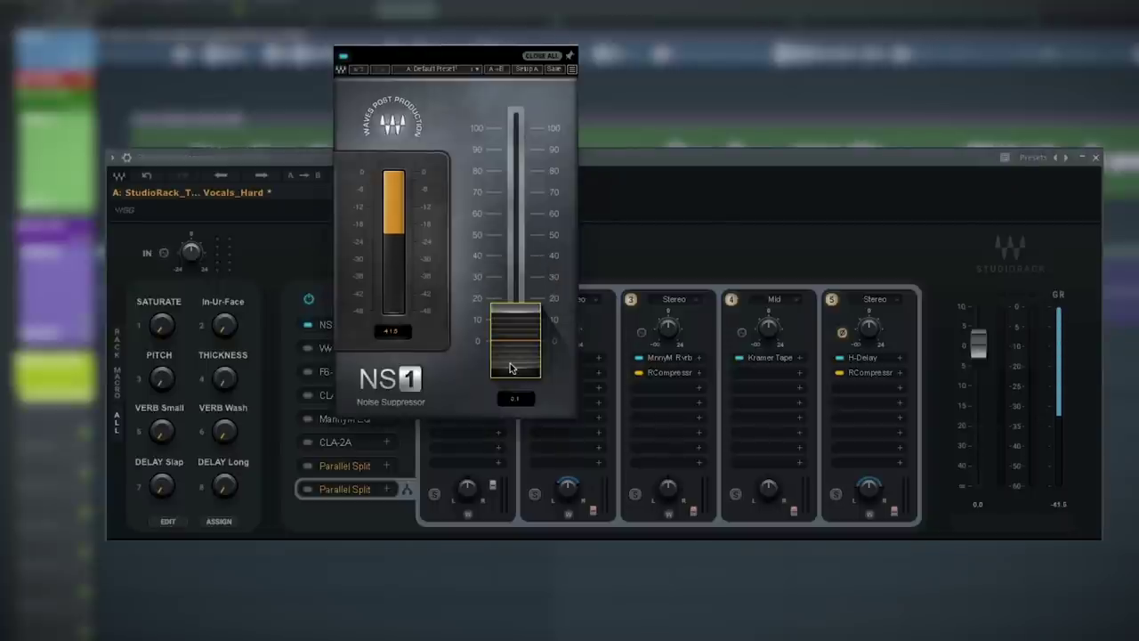
pyautogui.click(309, 328)
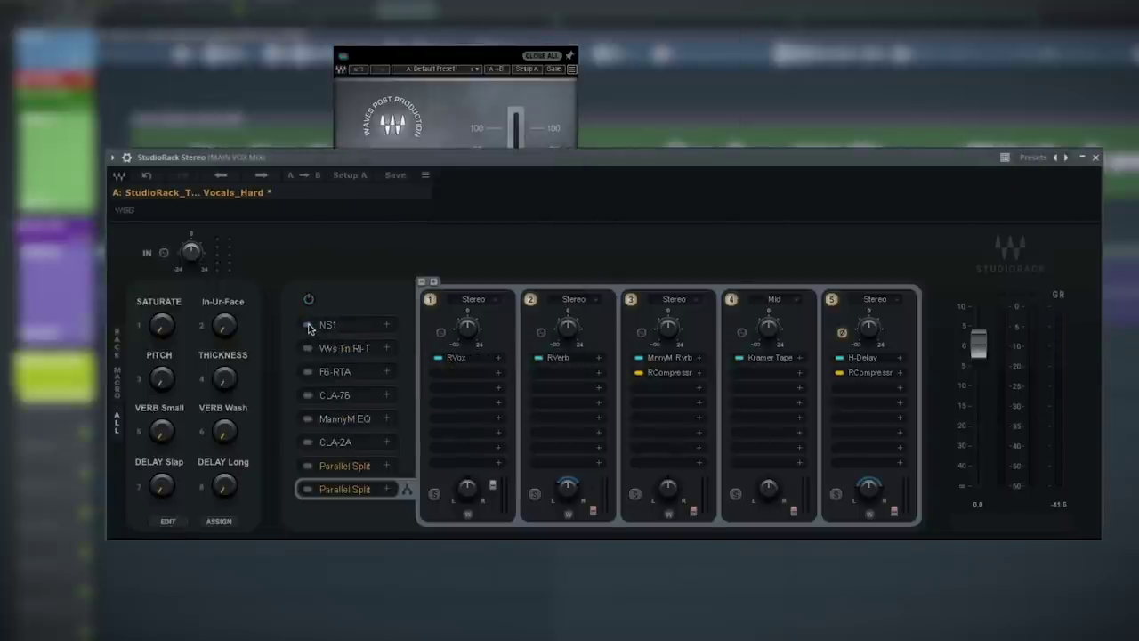
# Inspect the Waves Tune Real-Time settings for A Natural Minor, and close the Pitcher and Waves Tune Real-Time windows
pyautogui.click(345, 350)
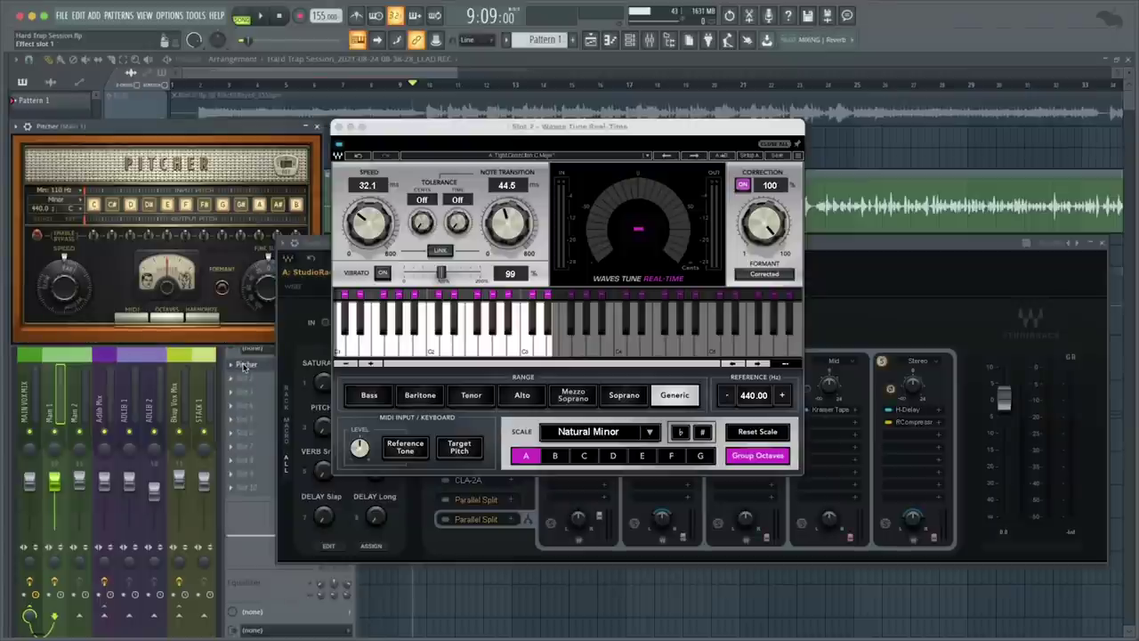
pyautogui.click(318, 126)
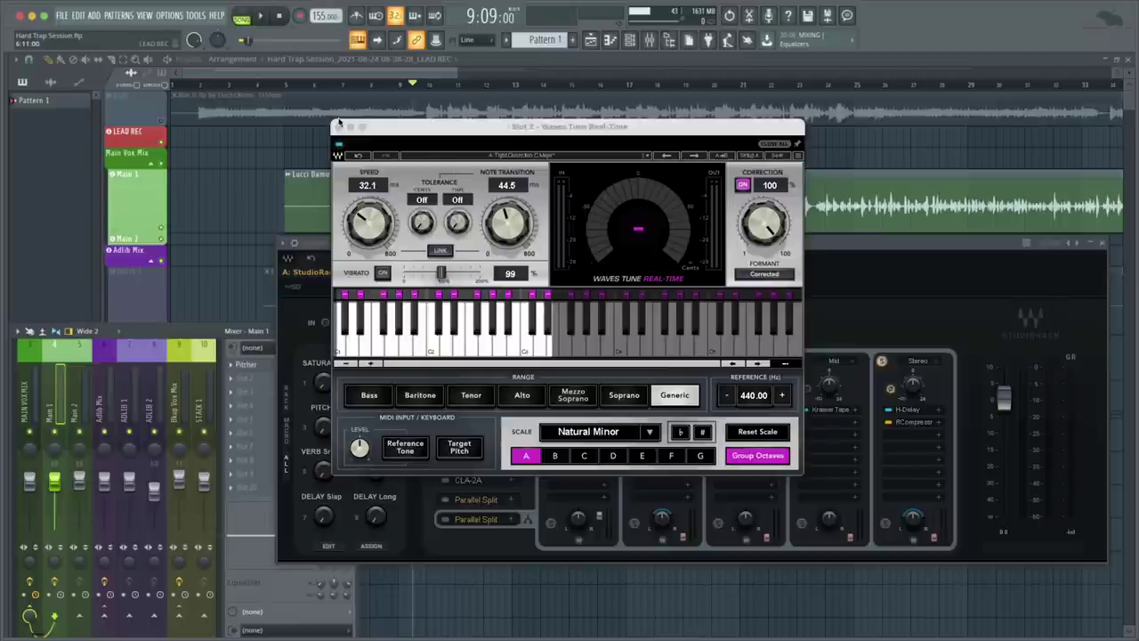
pyautogui.click(339, 127)
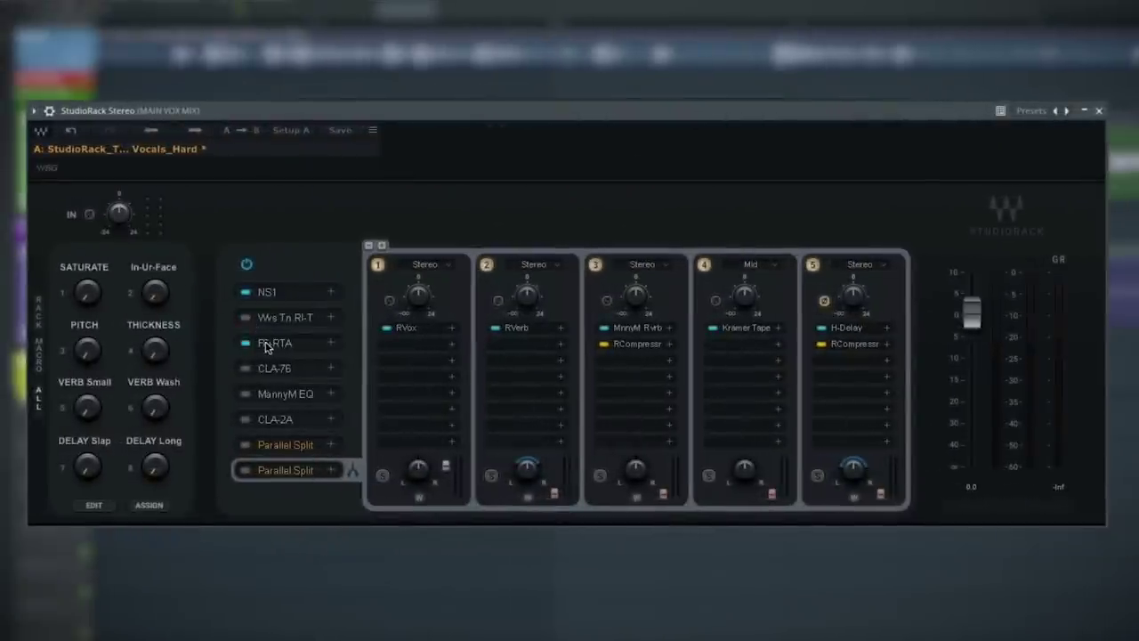
# Open the F6-RTA equalizer during vocal playback and set its high-pass filter to 90 Hz
pyautogui.click(466, 424)
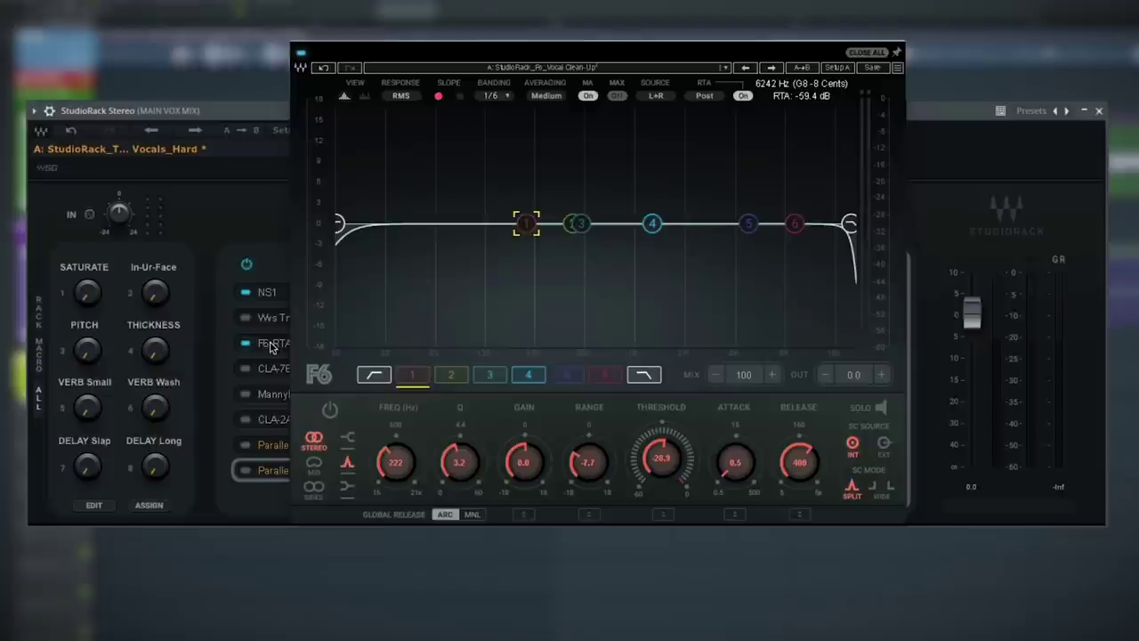
pyautogui.press('space')
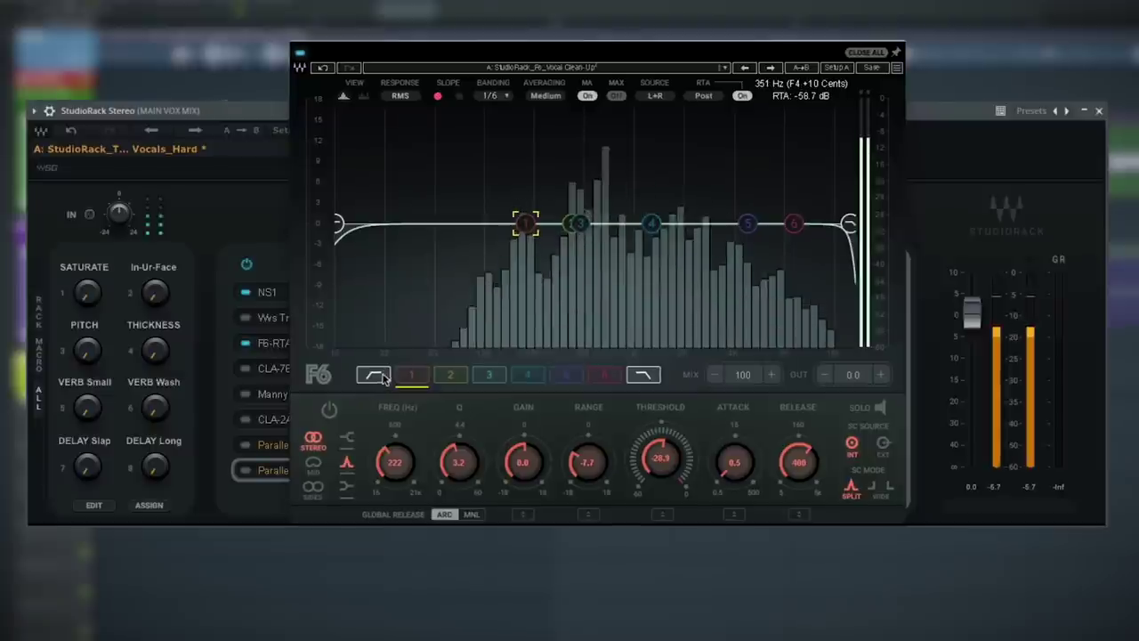
pyautogui.click(377, 376)
pyautogui.moveTo(397, 465)
pyautogui.mouseDown()
pyautogui.moveTo(396, 412)
pyautogui.moveTo(395, 467)
pyautogui.mouseUp()
# Enable F6 band 1 at 222 Hz, boost its gain to audition the frequency, and reset the gain to 0
pyautogui.click(412, 376)
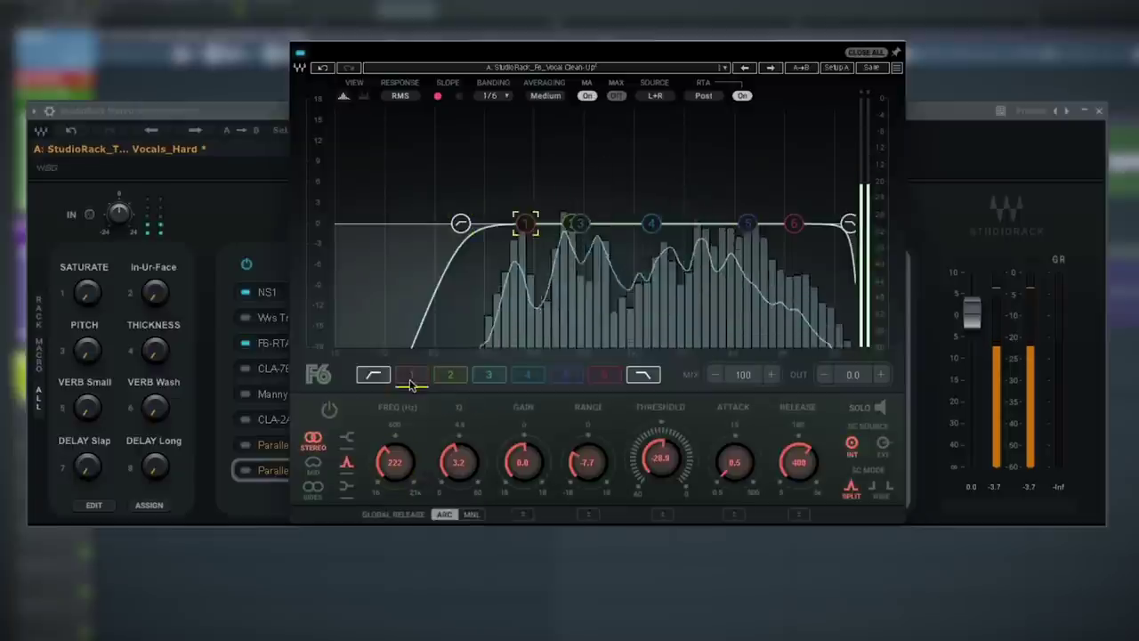
pyautogui.moveTo(525, 464); pyautogui.dragTo(525, 427)
pyautogui.doubleClick(525, 465)
pyautogui.write('0')
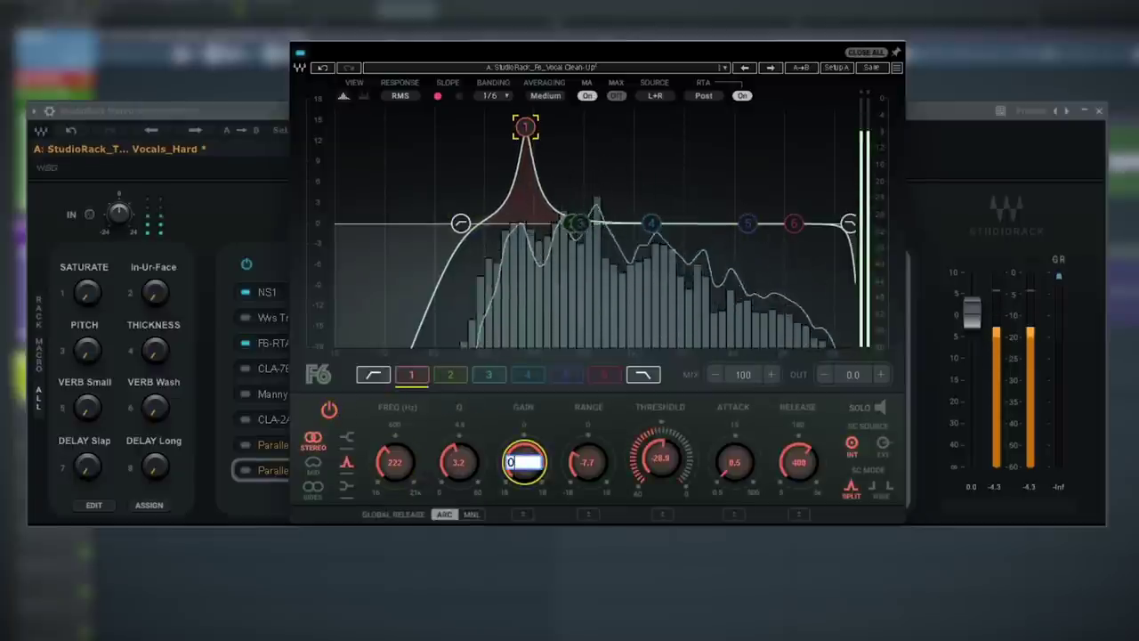
pyautogui.press('Return')
# Enable F6 band 2 at 424 Hz, audition it with a gain boost, and return the gain to 0
pyautogui.click(451, 374)
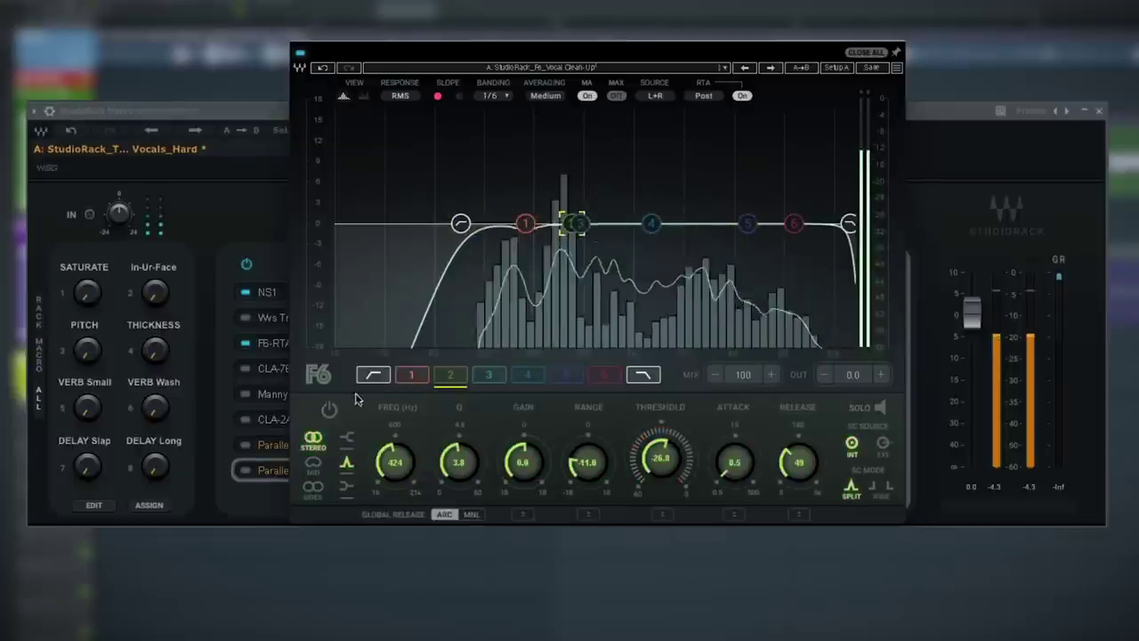
pyautogui.moveTo(532, 466); pyautogui.dragTo(531, 429)
pyautogui.click(531, 469)
pyautogui.write('0')
pyautogui.press('Return')
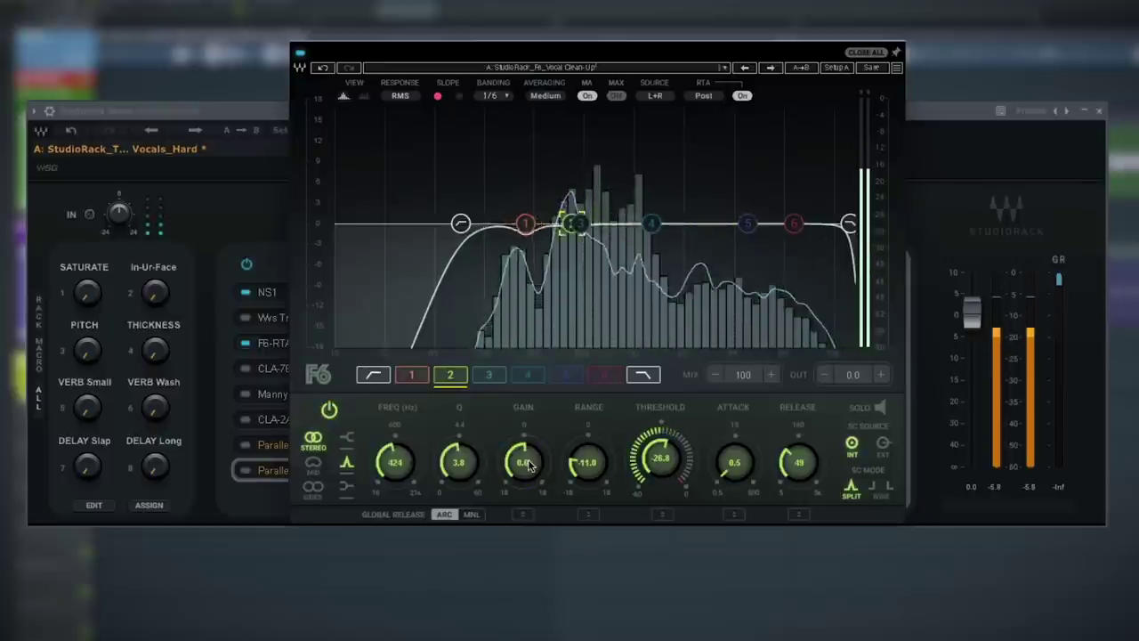
# Enable F6 bands 3, 4 and 5, auditioning band 4 with a gain boost and resetting its gain to 0
pyautogui.click(488, 373)
pyautogui.click(334, 413)
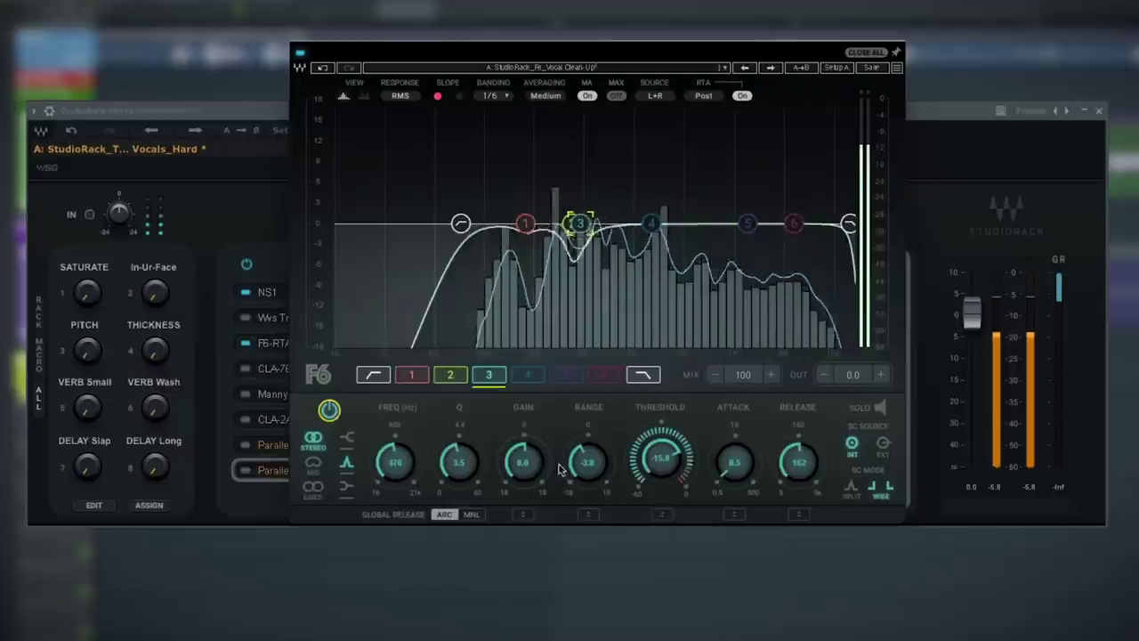
pyautogui.click(528, 375)
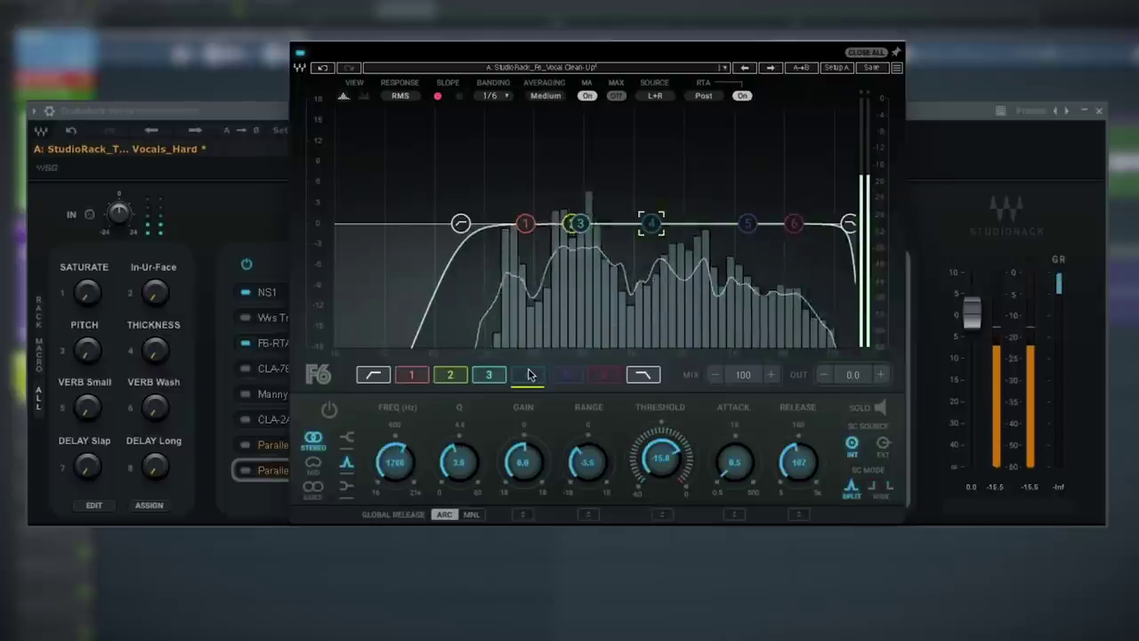
pyautogui.click(330, 409)
pyautogui.moveTo(523, 462); pyautogui.dragTo(524, 419)
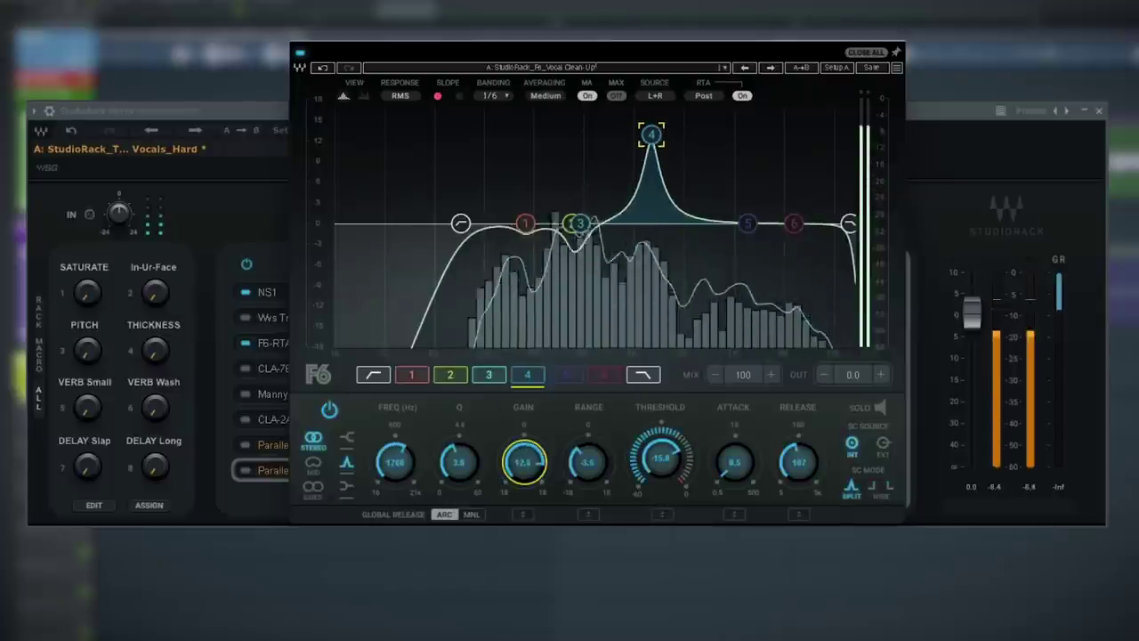
pyautogui.doubleClick(523, 462)
pyautogui.write('0')
pyautogui.press('Return')
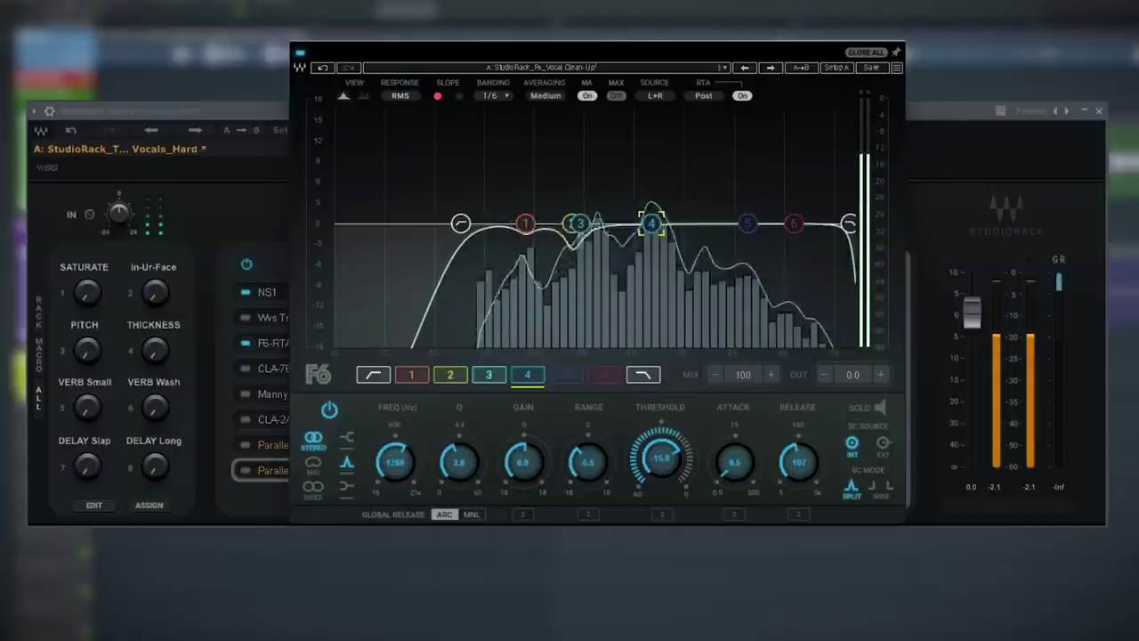
pyautogui.click(569, 375)
# Review the settings of the F6 high-pass filter and bands 1 to 3, and play the vocal through them
pyautogui.click(373, 375)
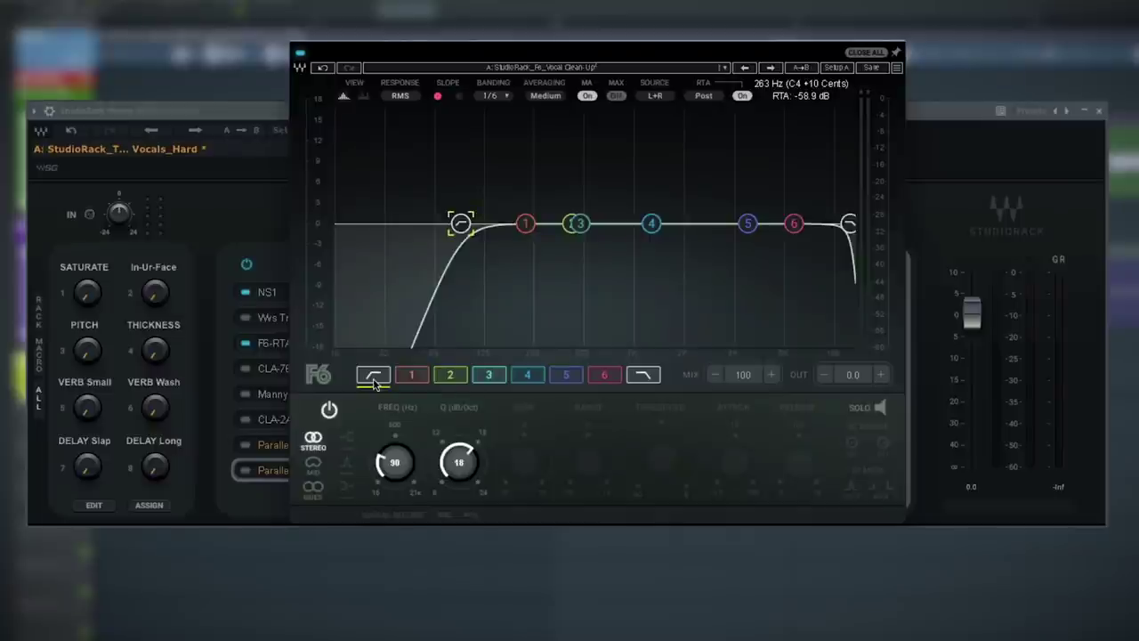
pyautogui.click(427, 377)
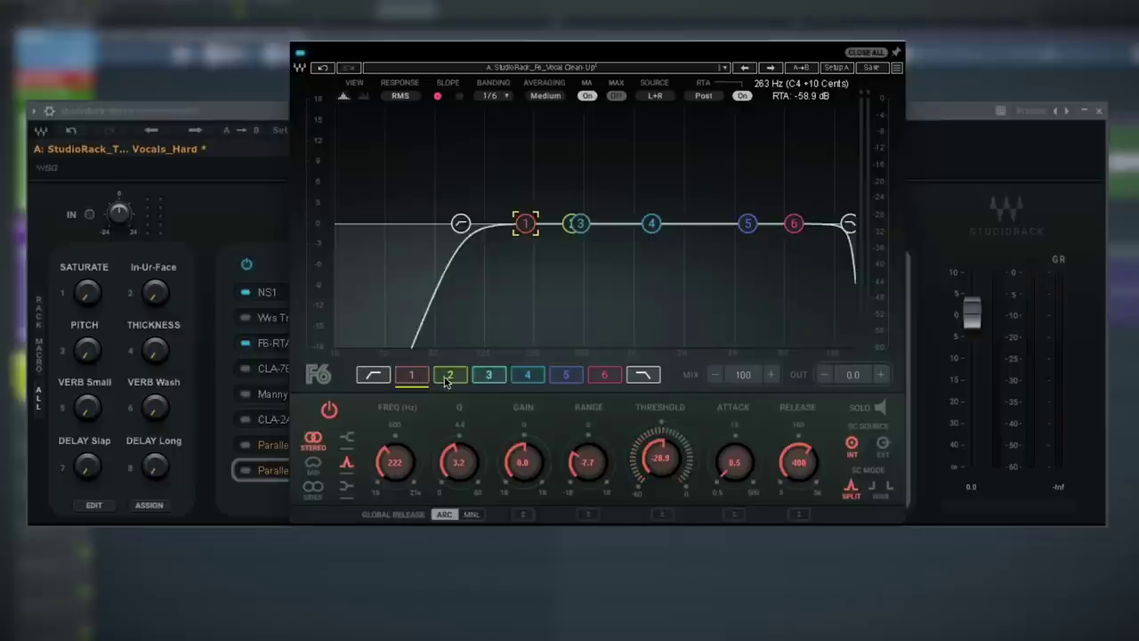
pyautogui.click(449, 376)
pyautogui.click(488, 377)
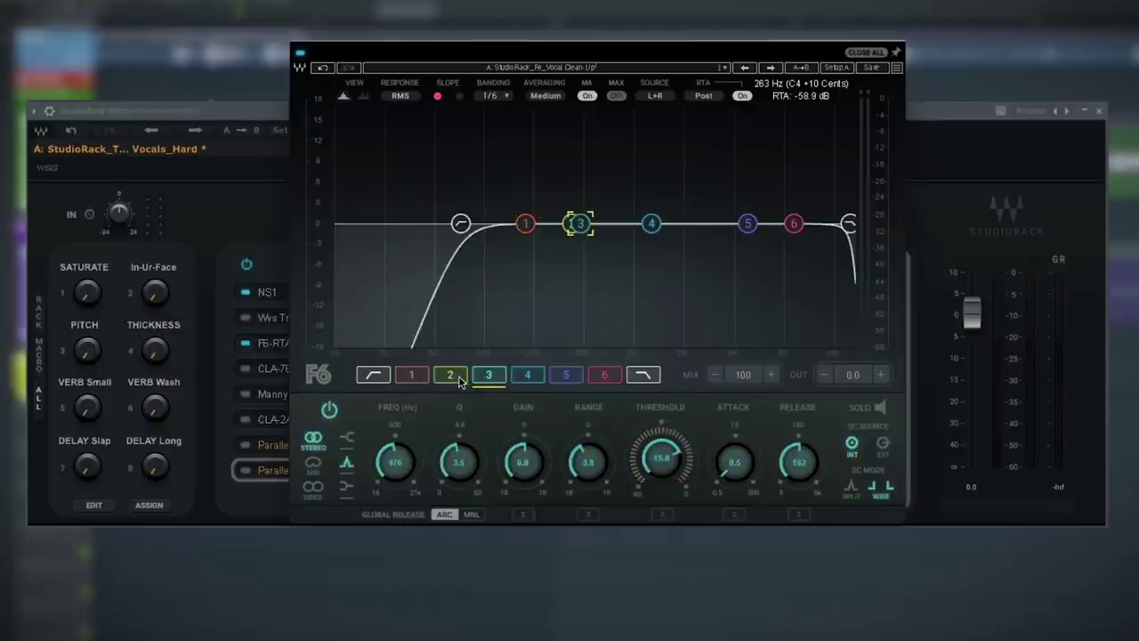
pyautogui.press('space')
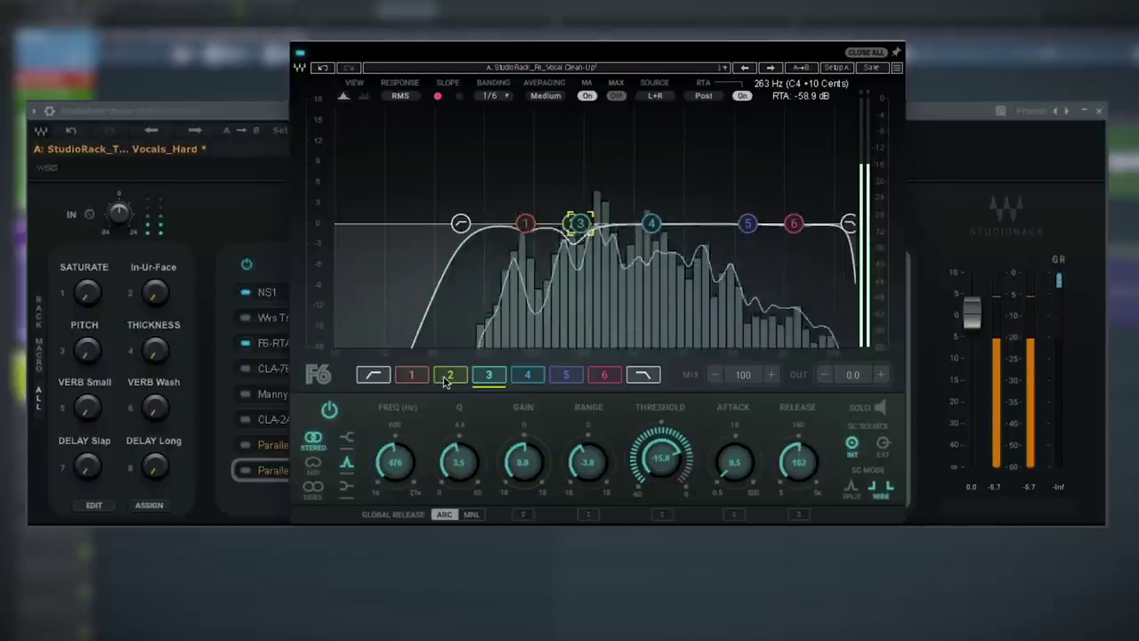
# Set F6 band 5's threshold to -31.1 and its range to -6.9, and check band 4
pyautogui.click(565, 377)
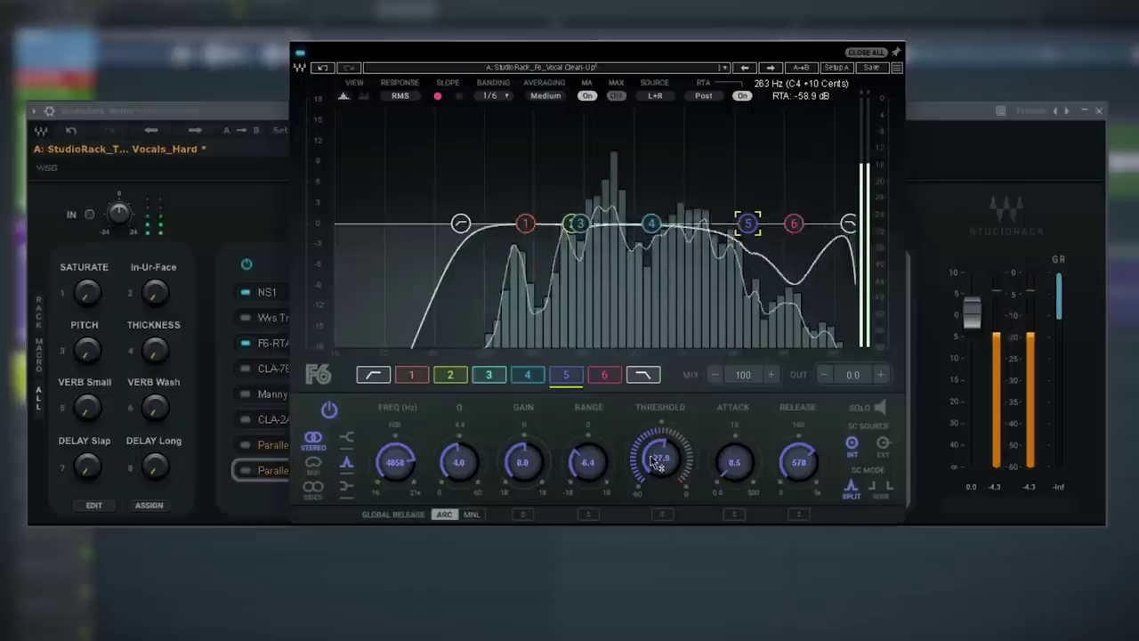
pyautogui.moveTo(662, 451); pyautogui.dragTo(662, 452)
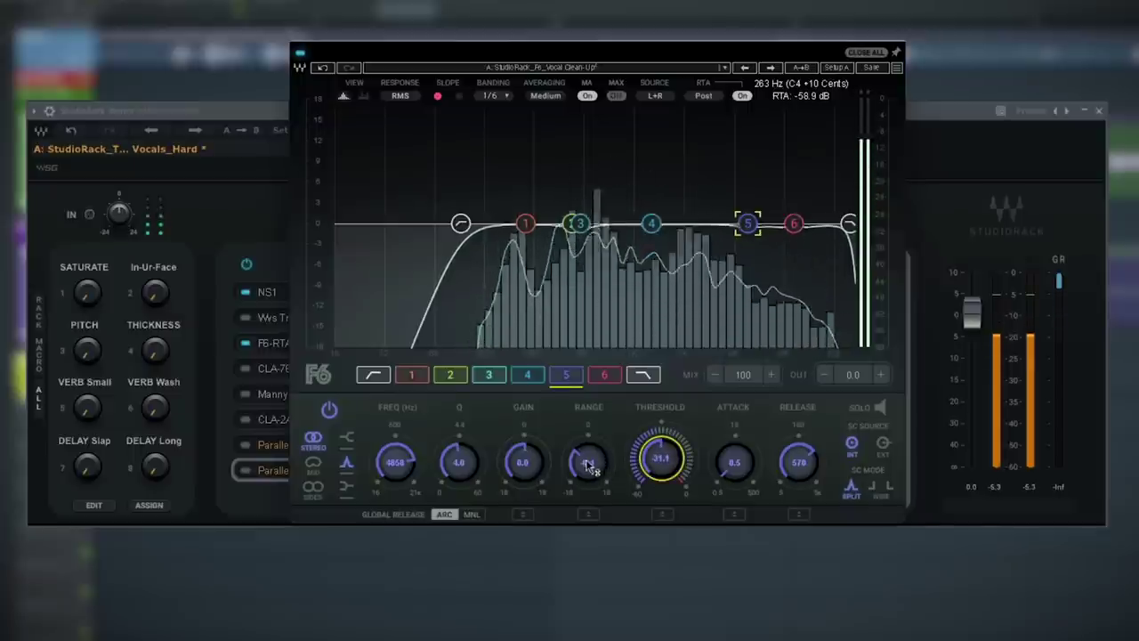
pyautogui.moveTo(588, 463); pyautogui.dragTo(587, 476)
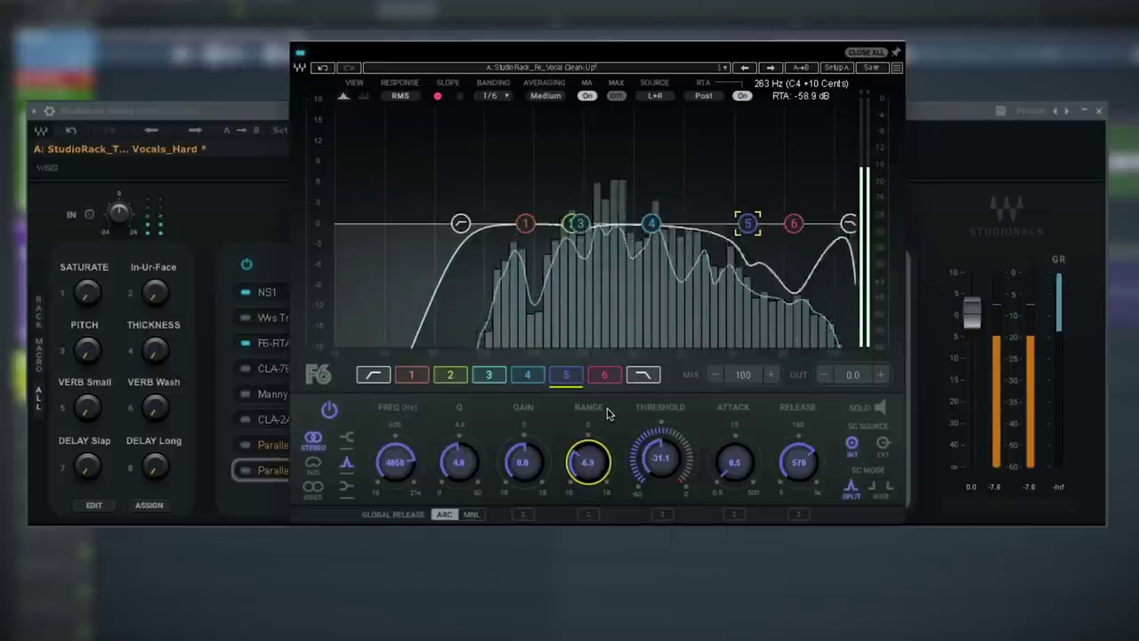
pyautogui.click(528, 375)
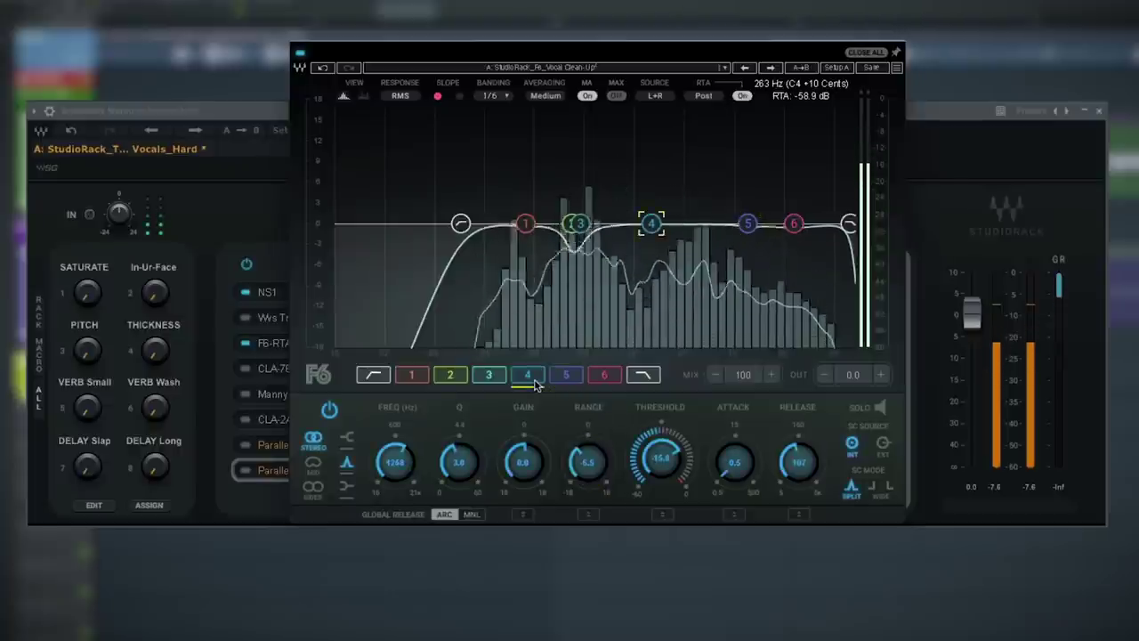
# Set F6 band 6's Q to 2.1 and solo the band briefly to hear the affected frequencies
pyautogui.click(603, 376)
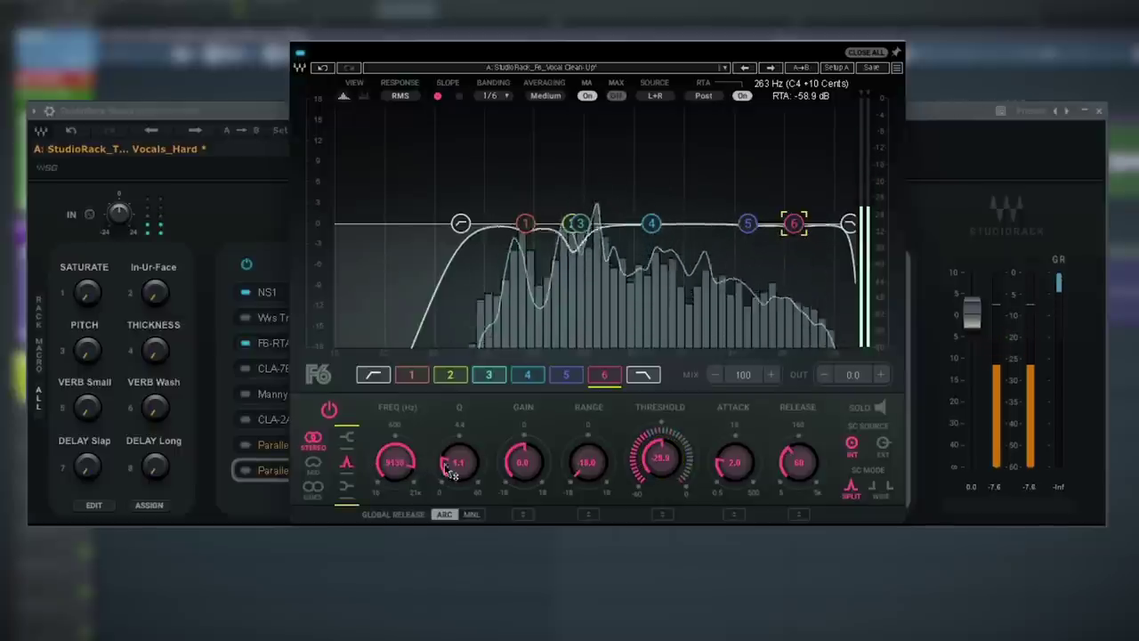
pyautogui.moveTo(451, 467); pyautogui.dragTo(450, 459)
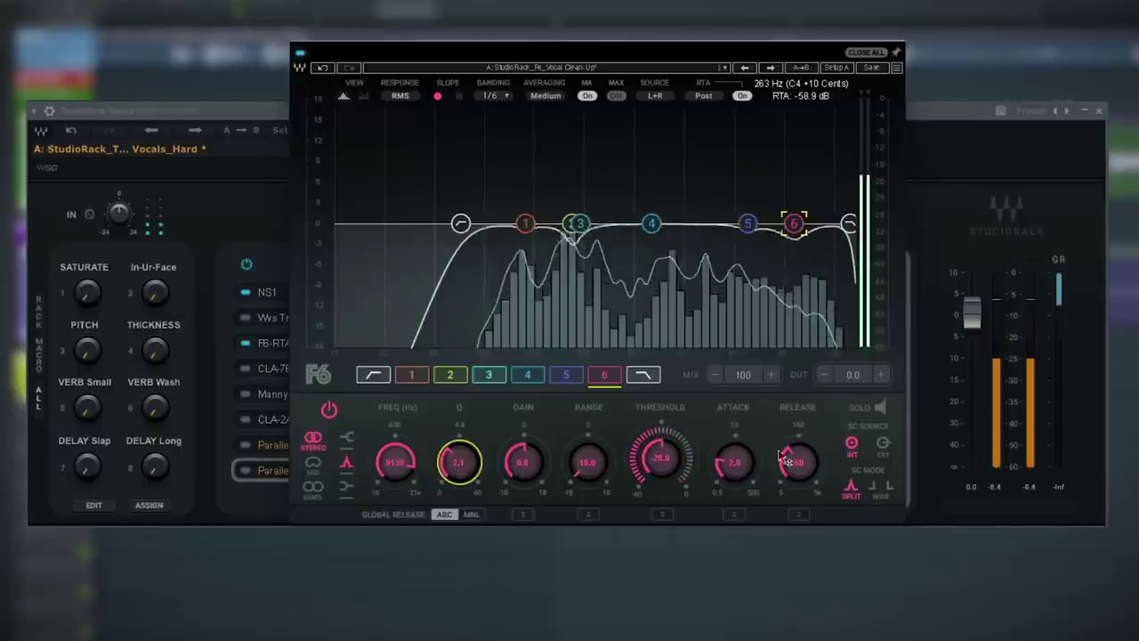
pyautogui.click(881, 408)
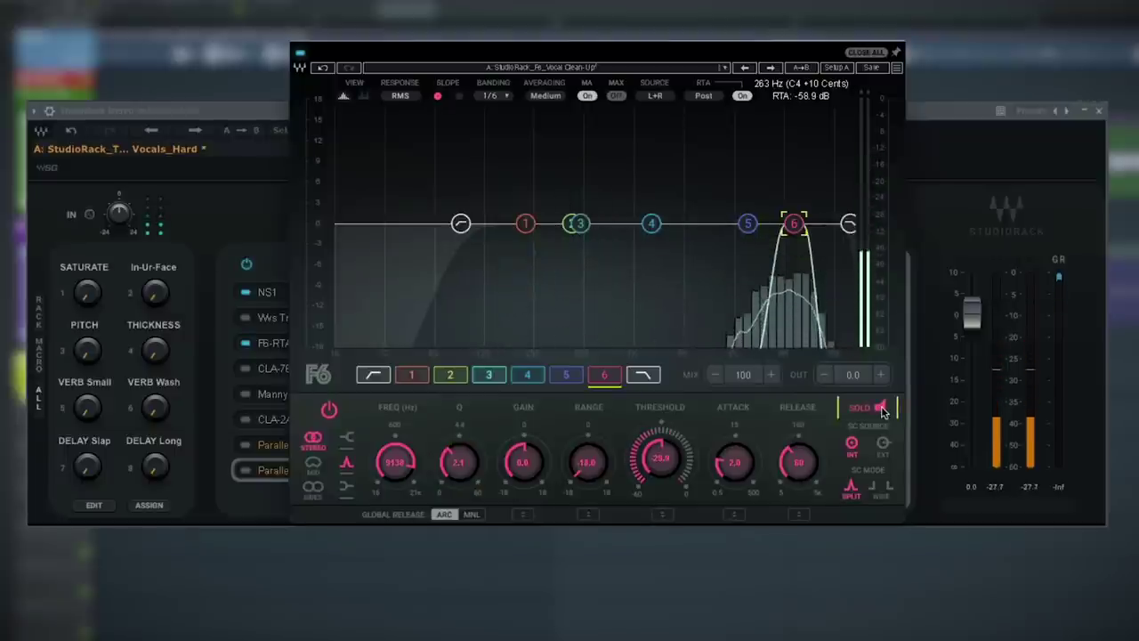
pyautogui.click(881, 409)
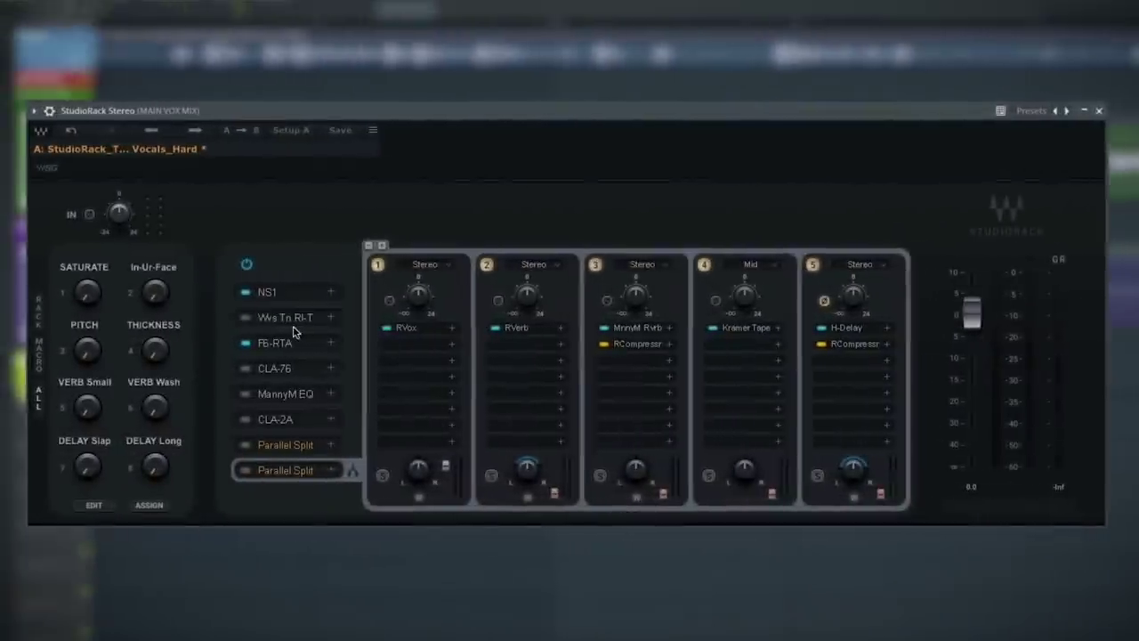
# Play the vocal with the CLA-76 compressor bypassed, enable it for comparison, and close its window
pyautogui.click(273, 369)
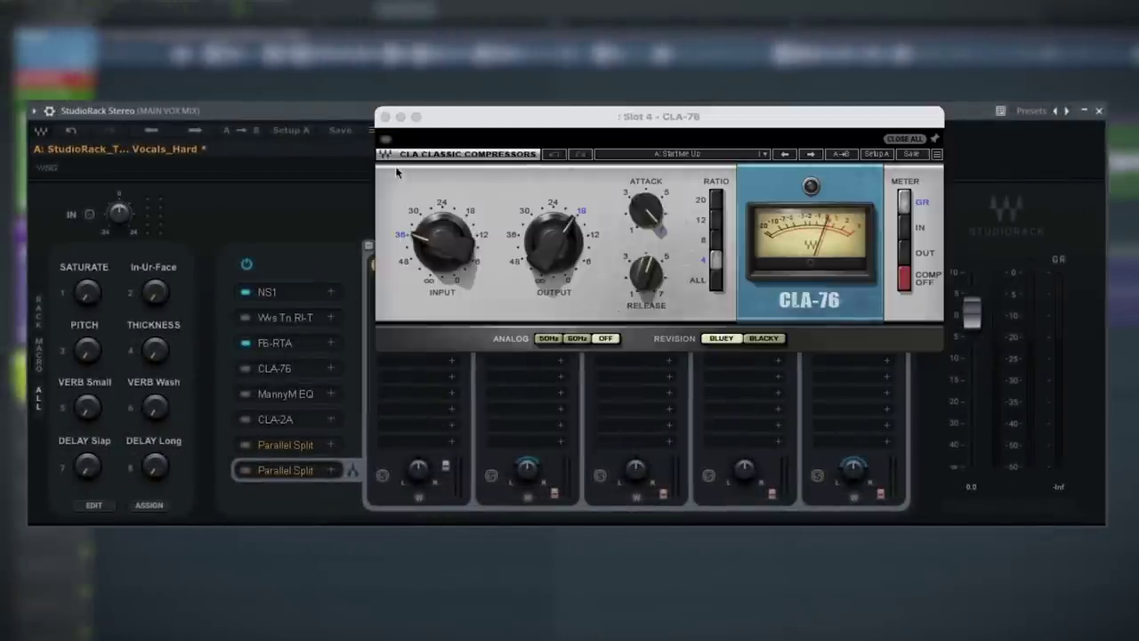
pyautogui.click(387, 140)
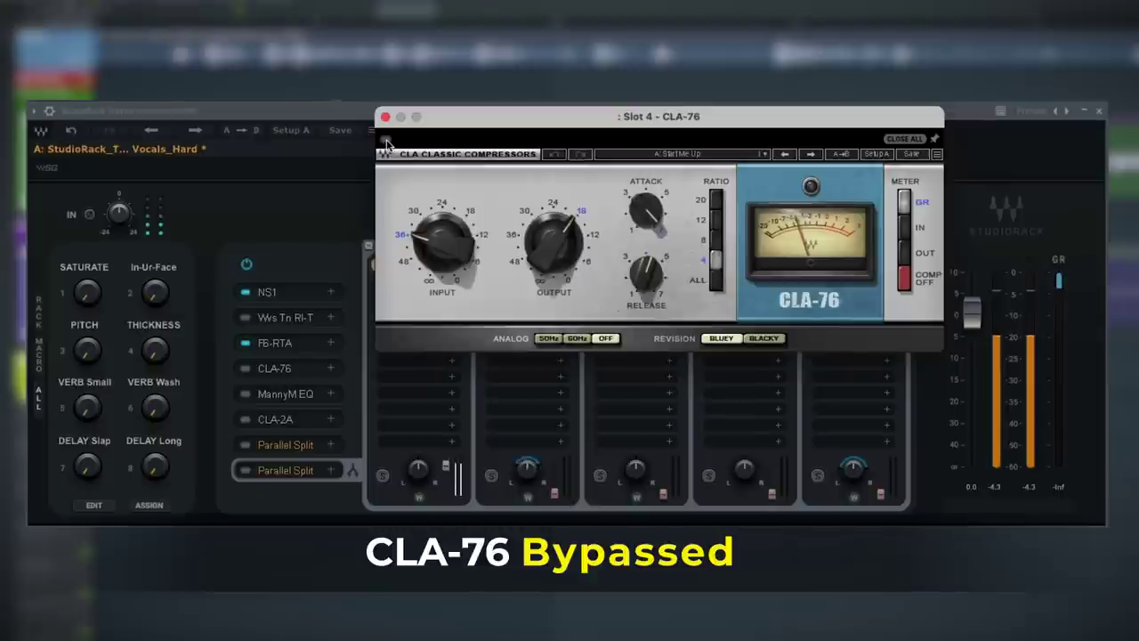
pyautogui.click(385, 140)
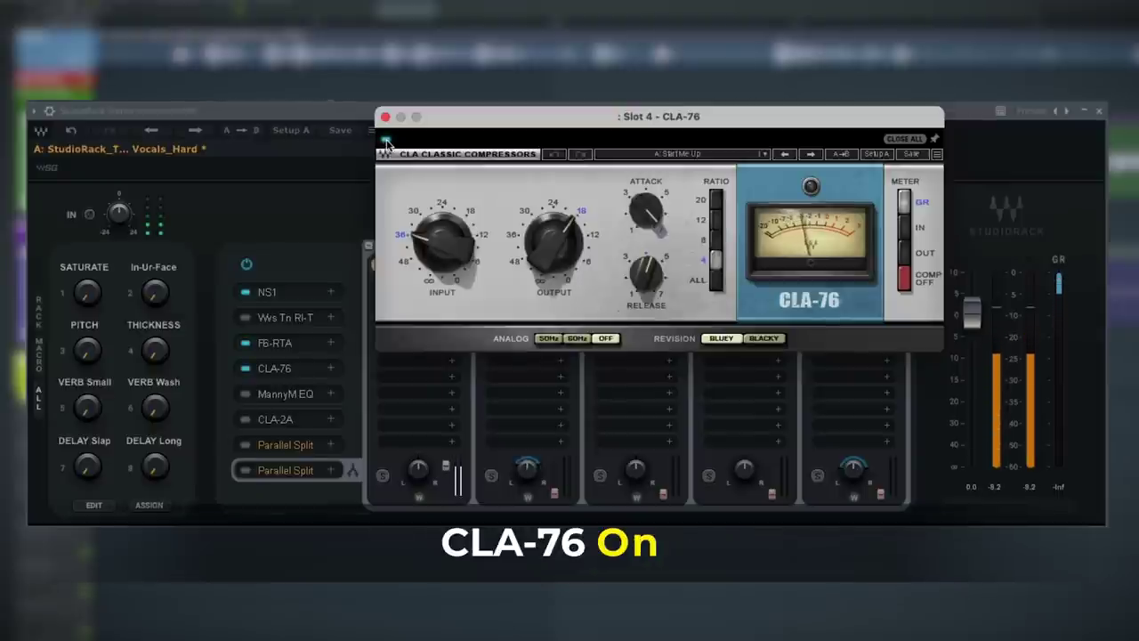
pyautogui.click(275, 368)
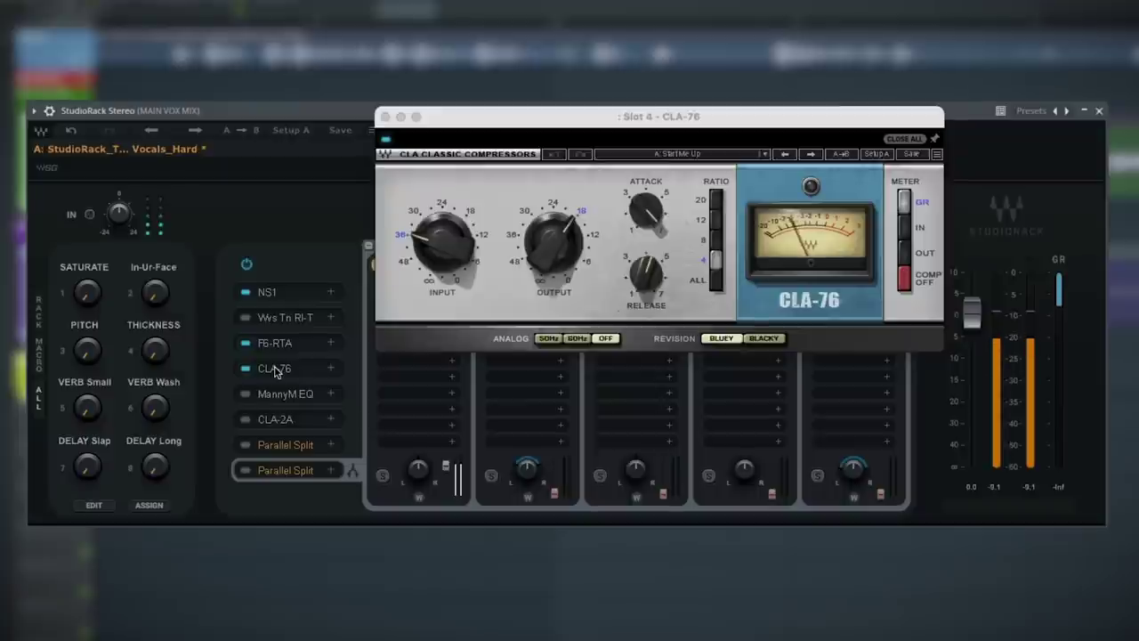
pyautogui.click(386, 118)
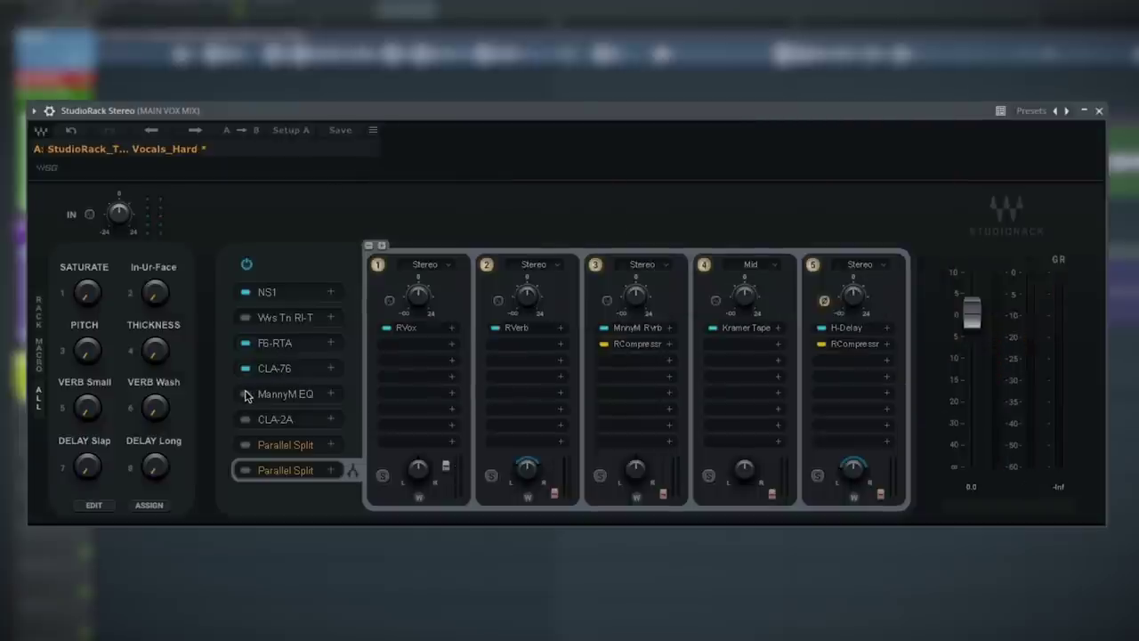
# Open the Manny Marroquin EQ, play the vocal, enable band 1 and raise its gain slightly
pyautogui.click(283, 395)
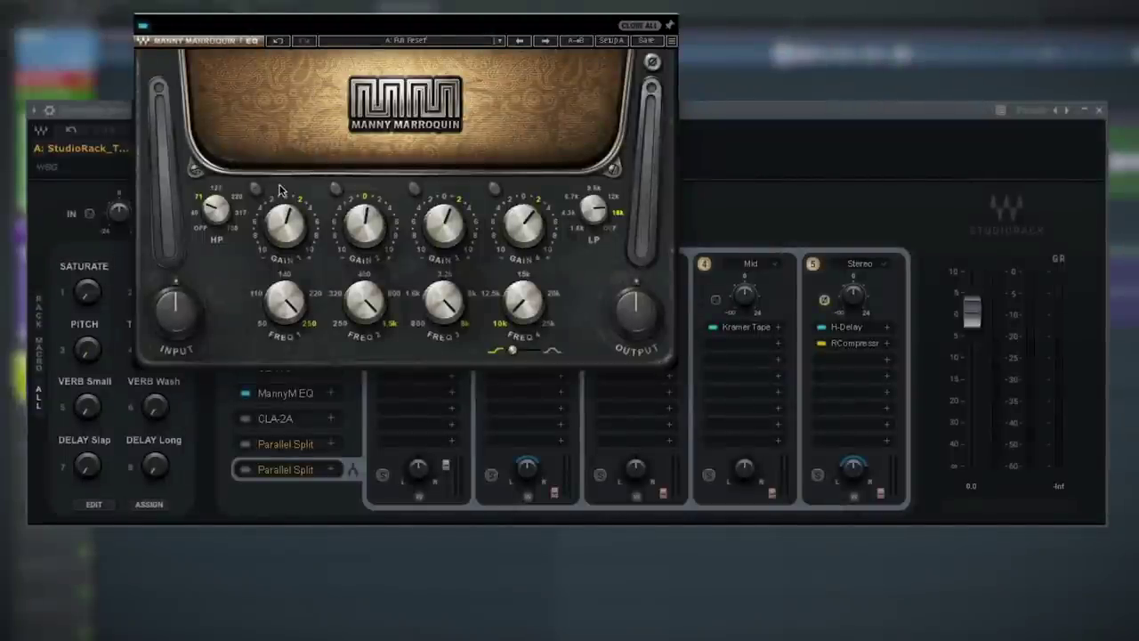
pyautogui.press('space')
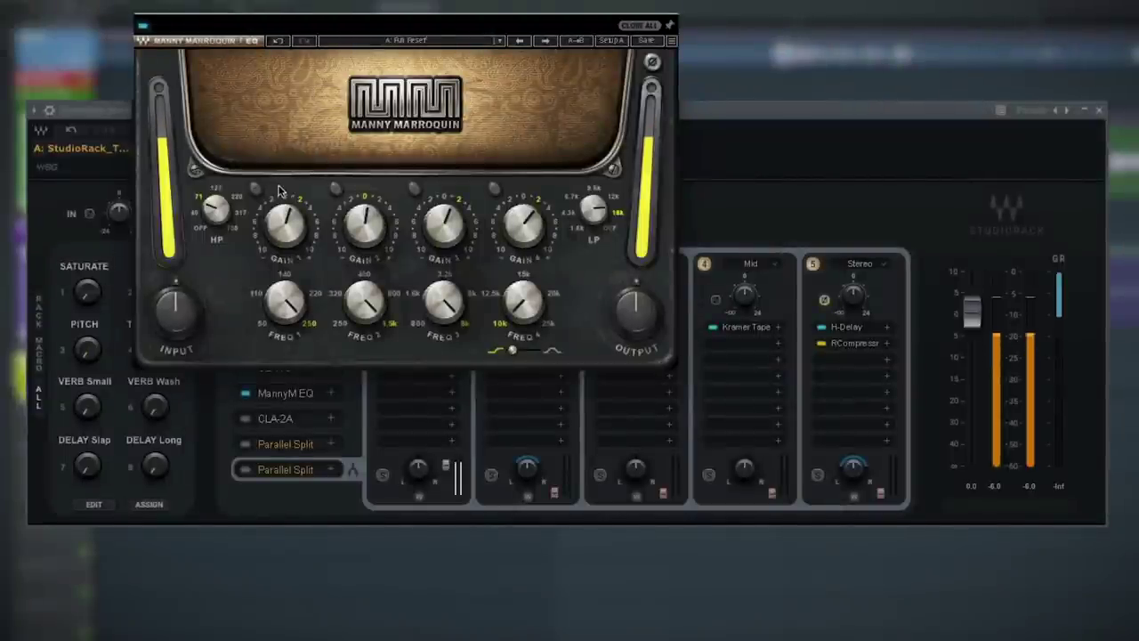
pyautogui.click(214, 207)
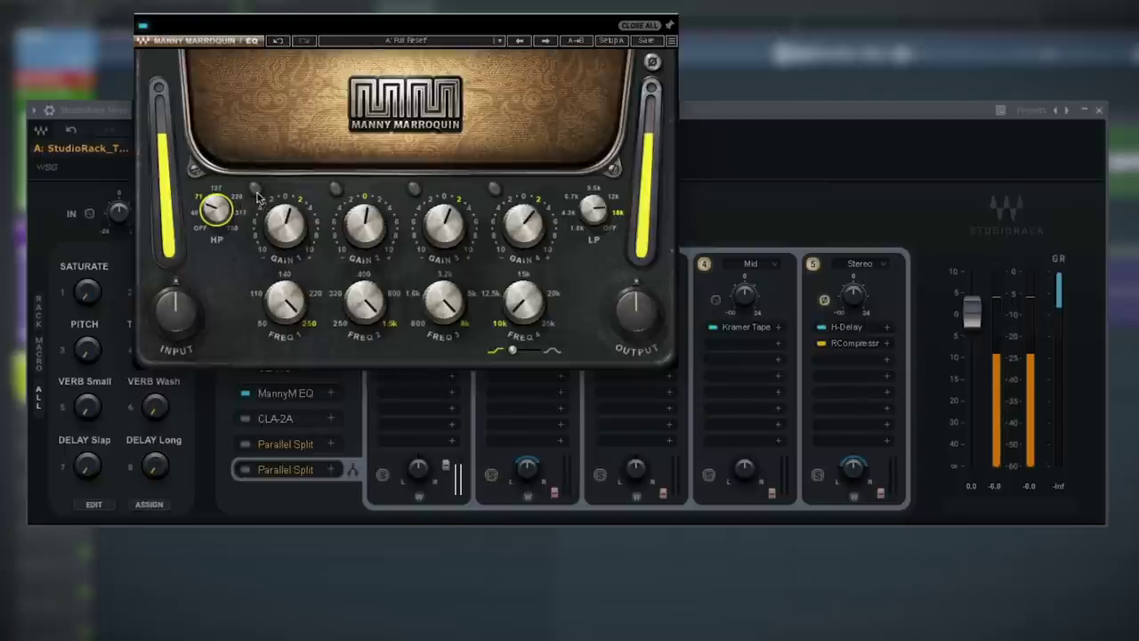
pyautogui.click(256, 191)
pyautogui.moveTo(284, 227)
pyautogui.mouseDown()
pyautogui.moveTo(285, 201)
pyautogui.moveTo(284, 214)
pyautogui.mouseUp()
# Enable bands 2, 3 and 4 of the Manny Marroquin EQ while the vocal plays
pyautogui.click(335, 187)
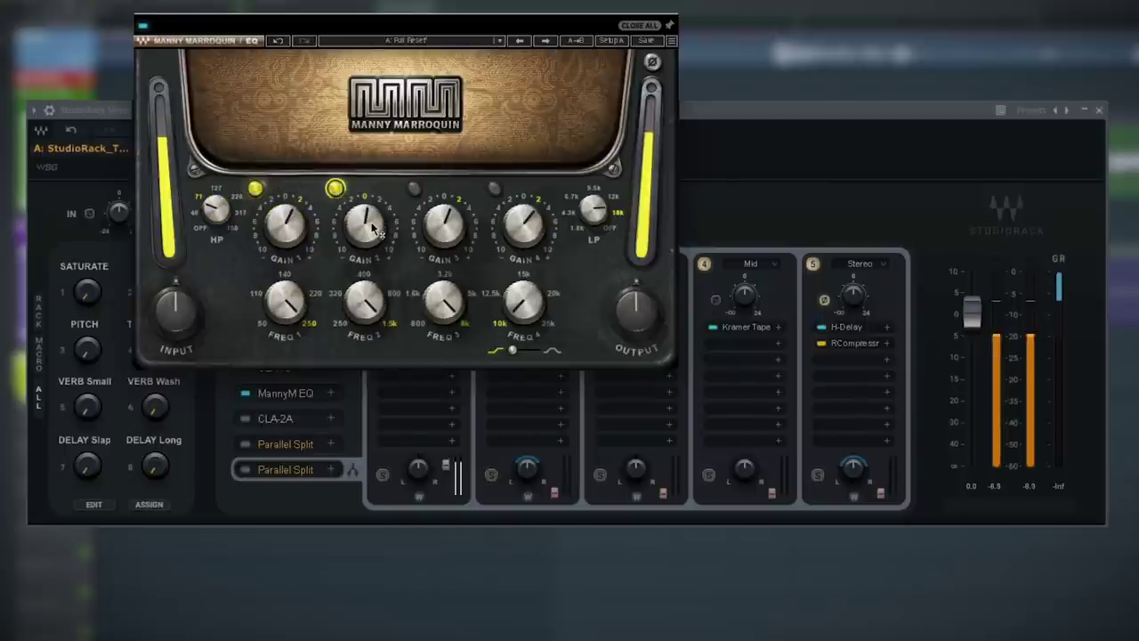
pyautogui.moveTo(372, 229)
pyautogui.click(414, 188)
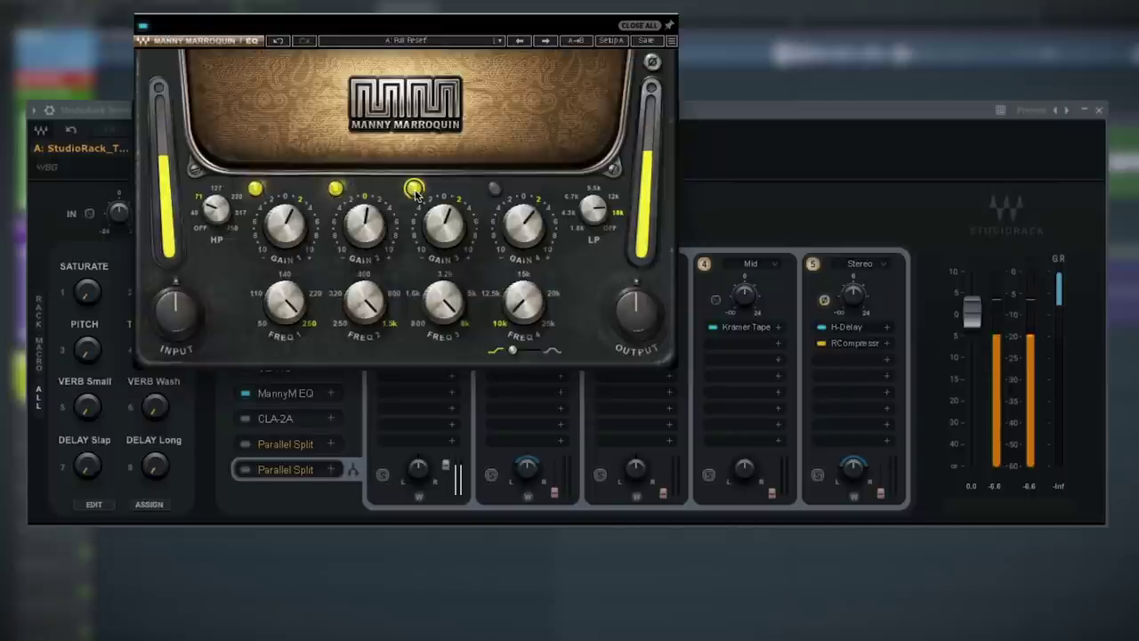
pyautogui.moveTo(445, 227)
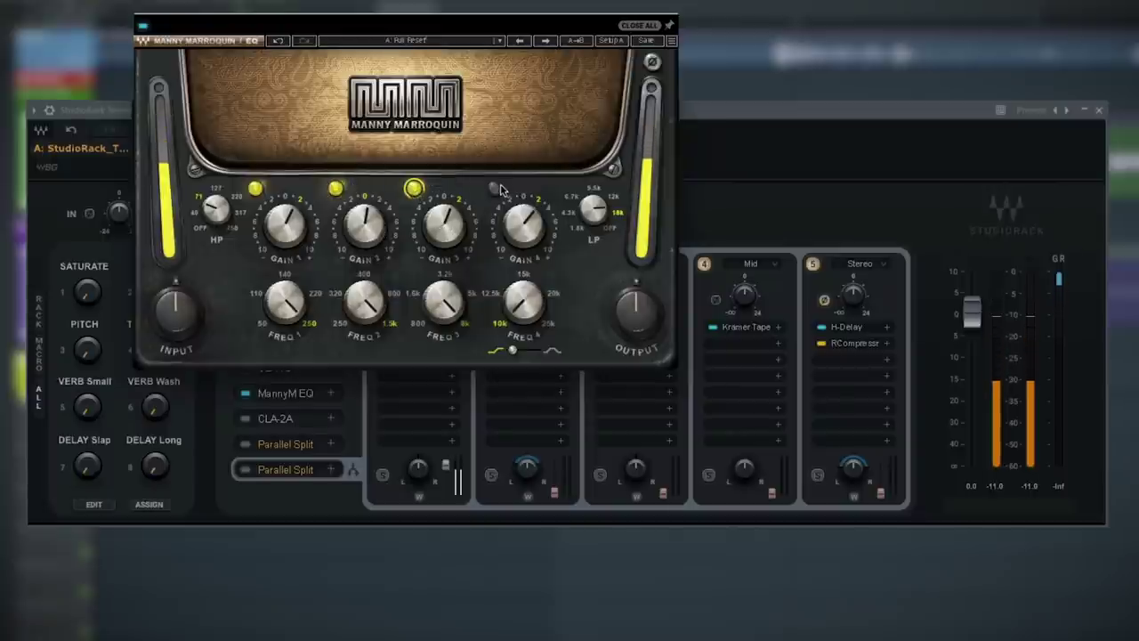
pyautogui.click(495, 188)
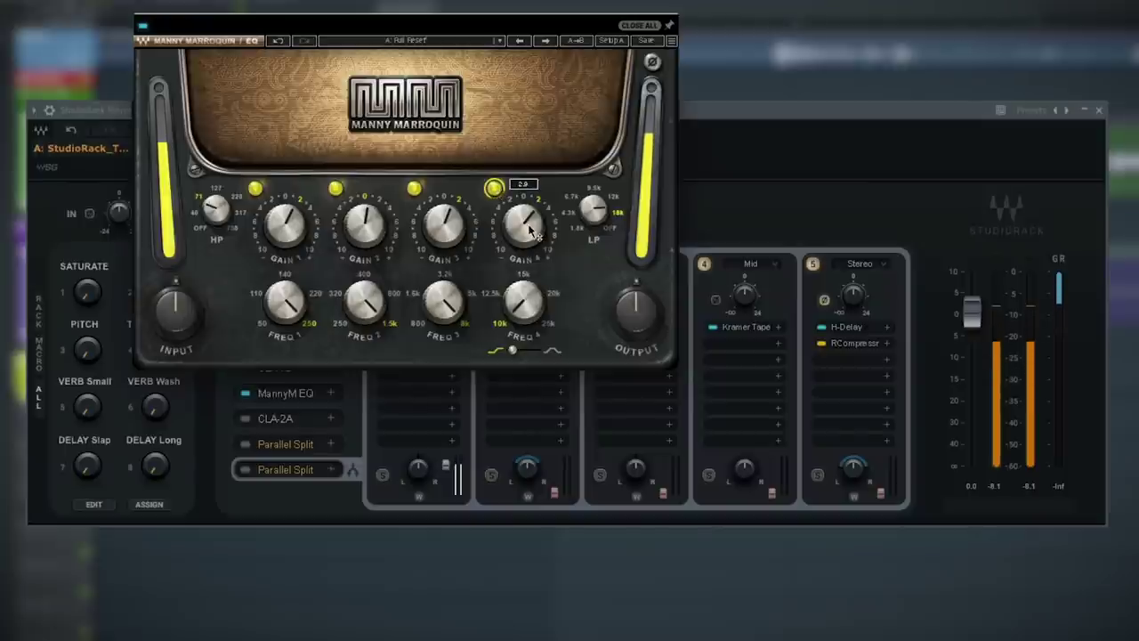
pyautogui.moveTo(594, 210)
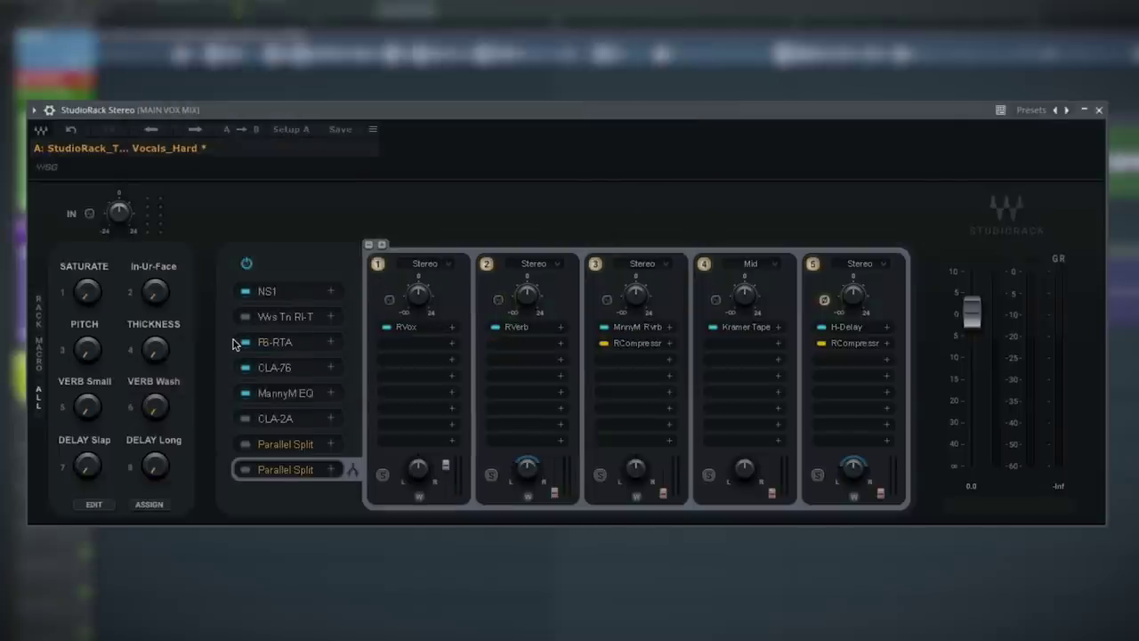
# Open the CLA-2A compressor, play the vocal with it bypassed, and enable it for comparison
pyautogui.click(275, 418)
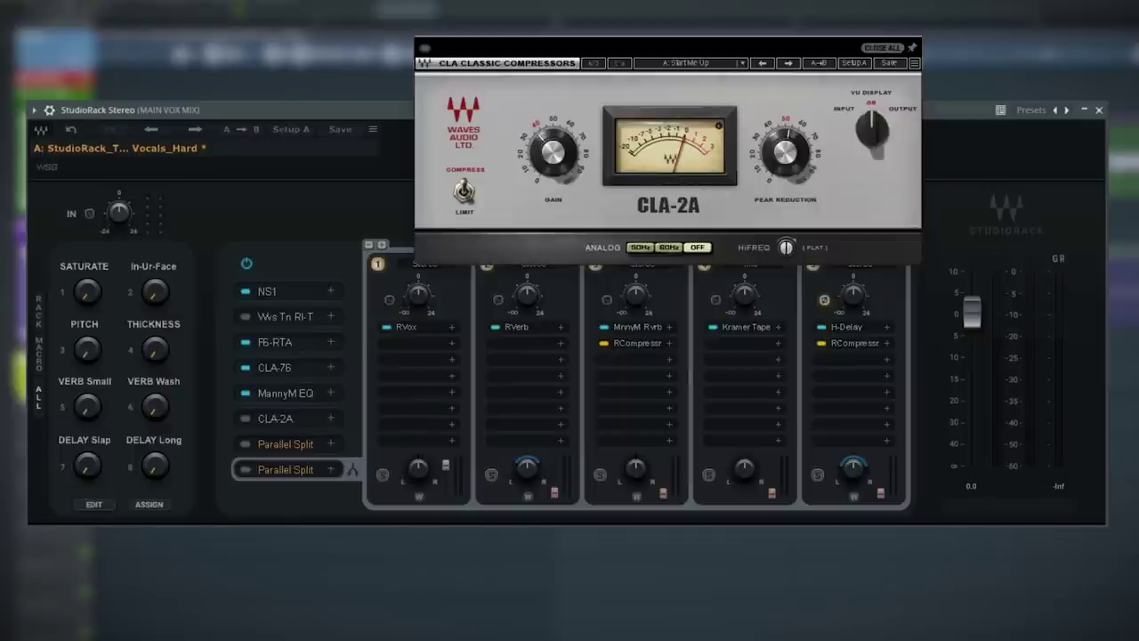
pyautogui.press('space')
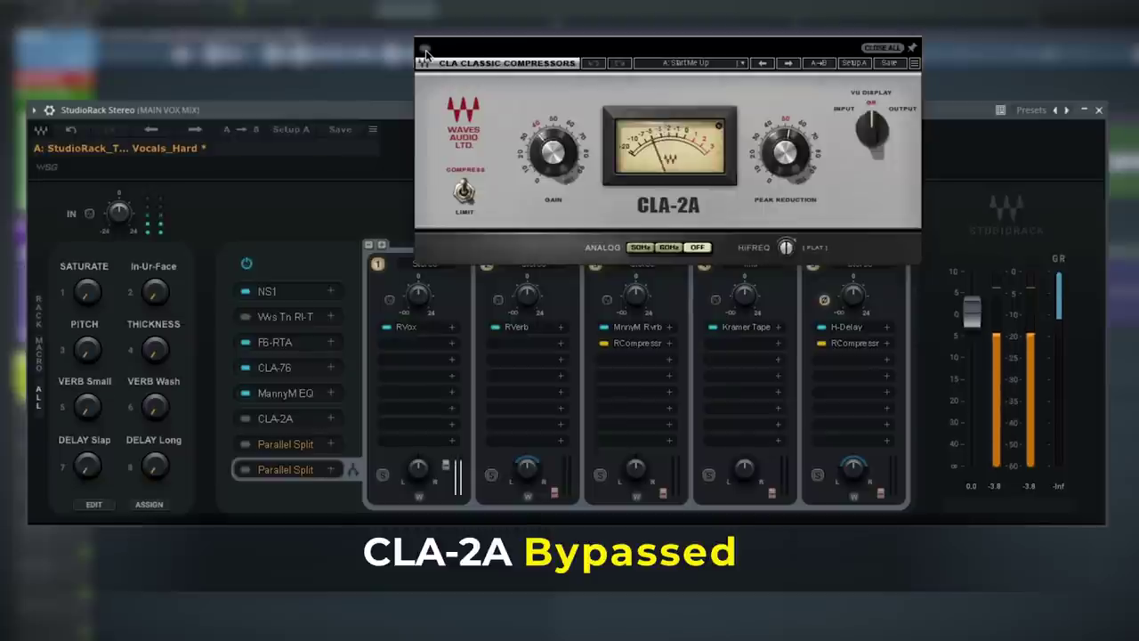
pyautogui.click(425, 50)
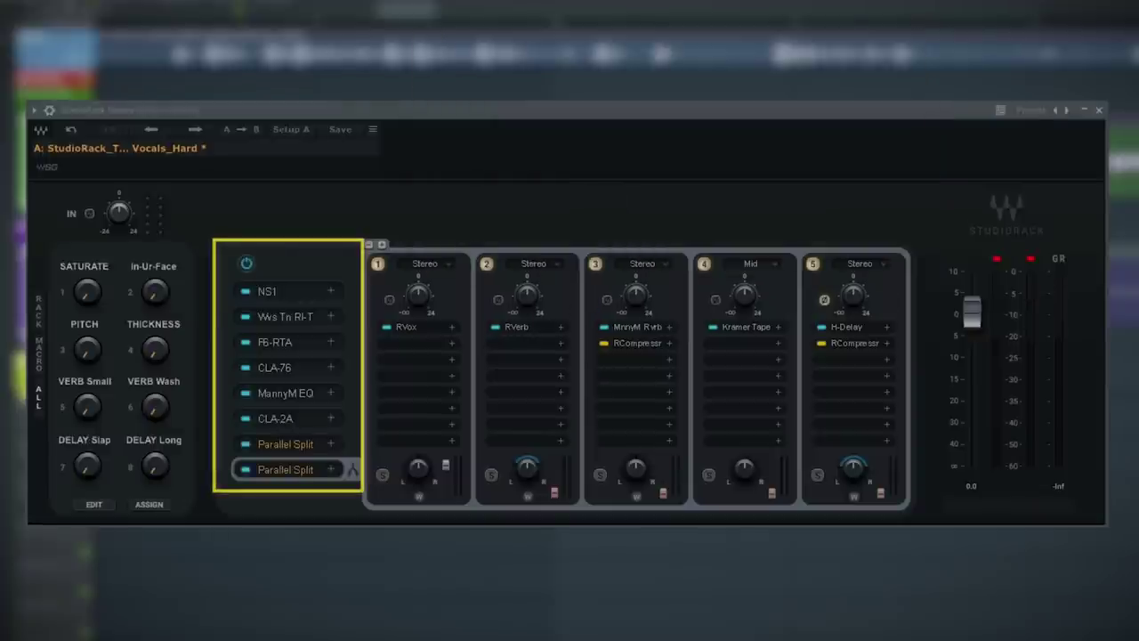
# Compare the vocal with the whole plugin chain bypassed and active
pyautogui.click(247, 263)
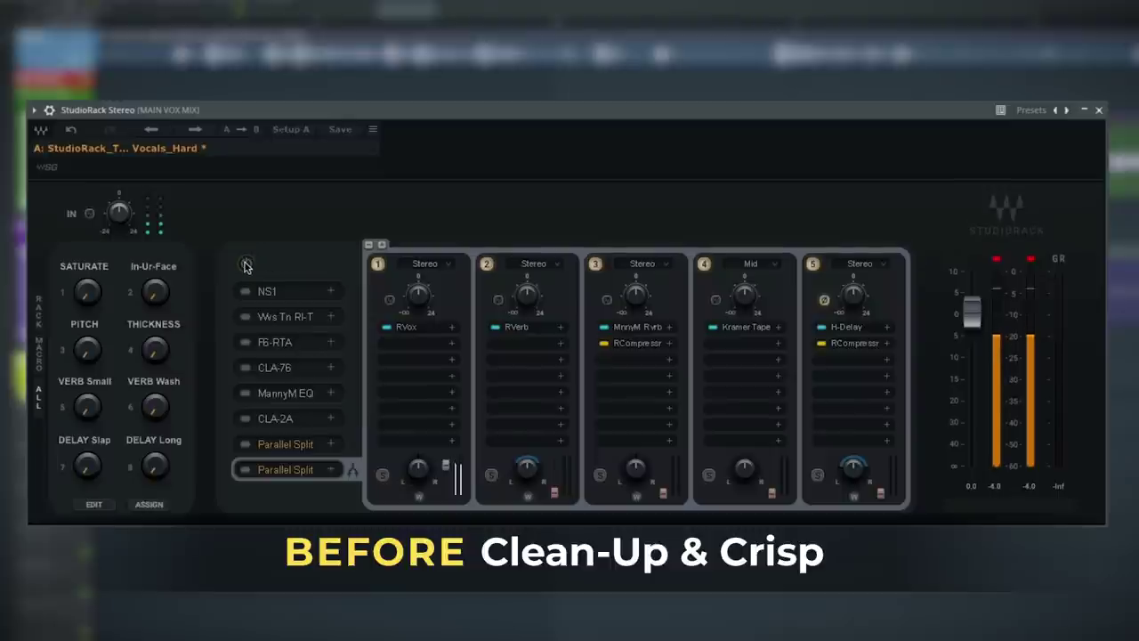
pyautogui.click(247, 267)
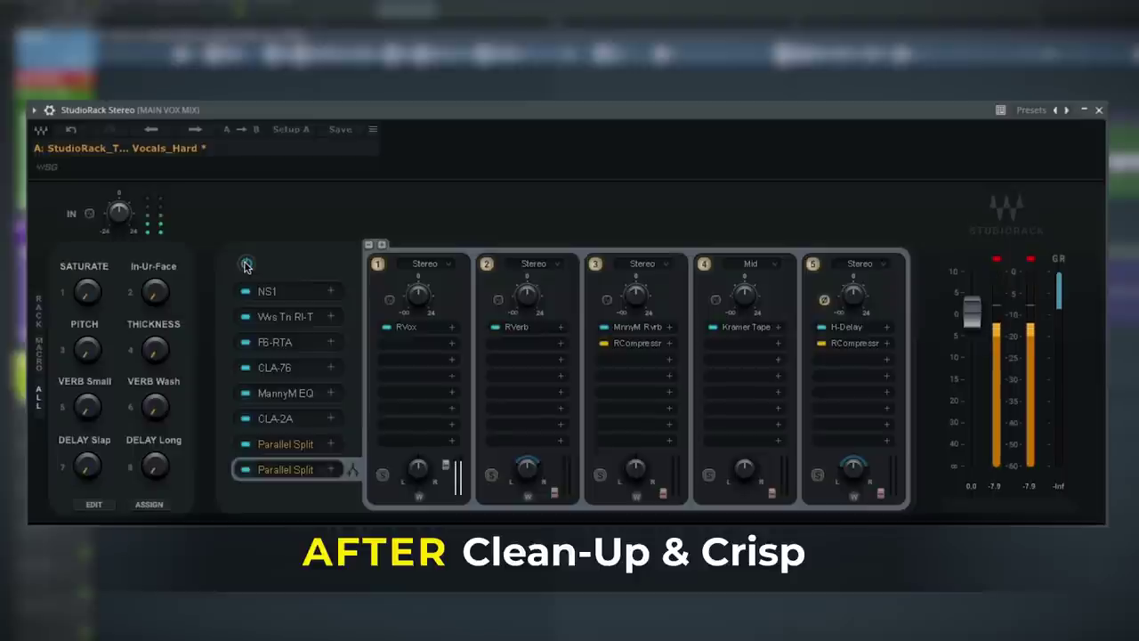
pyautogui.click(246, 266)
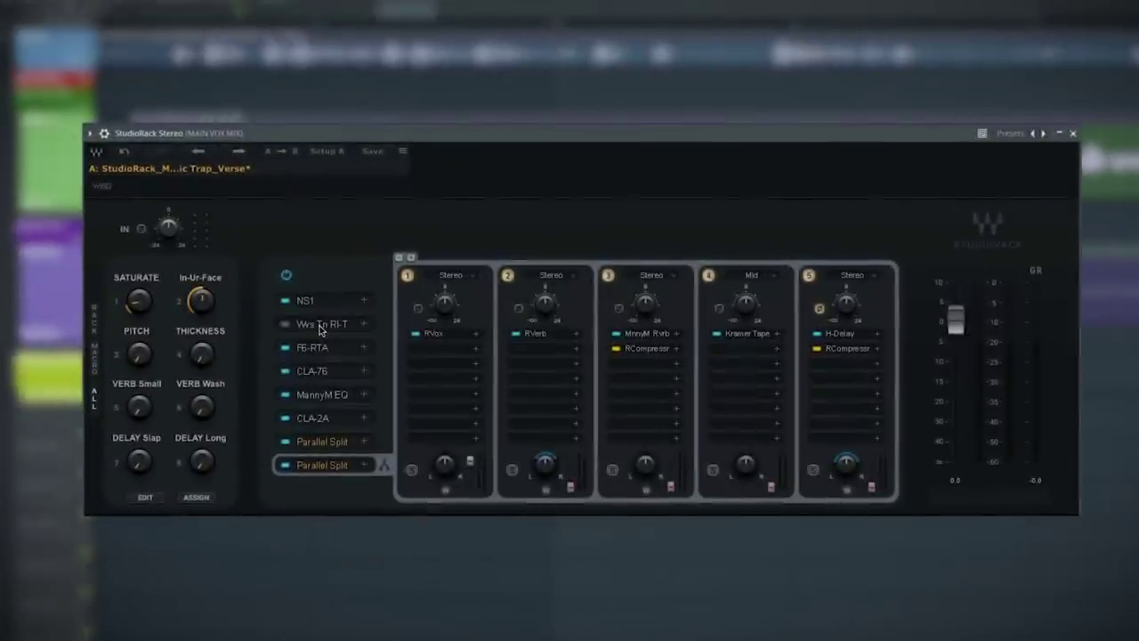
# Open Waves Tune Real-Time in the vocal chain and enable it
pyautogui.click(322, 325)
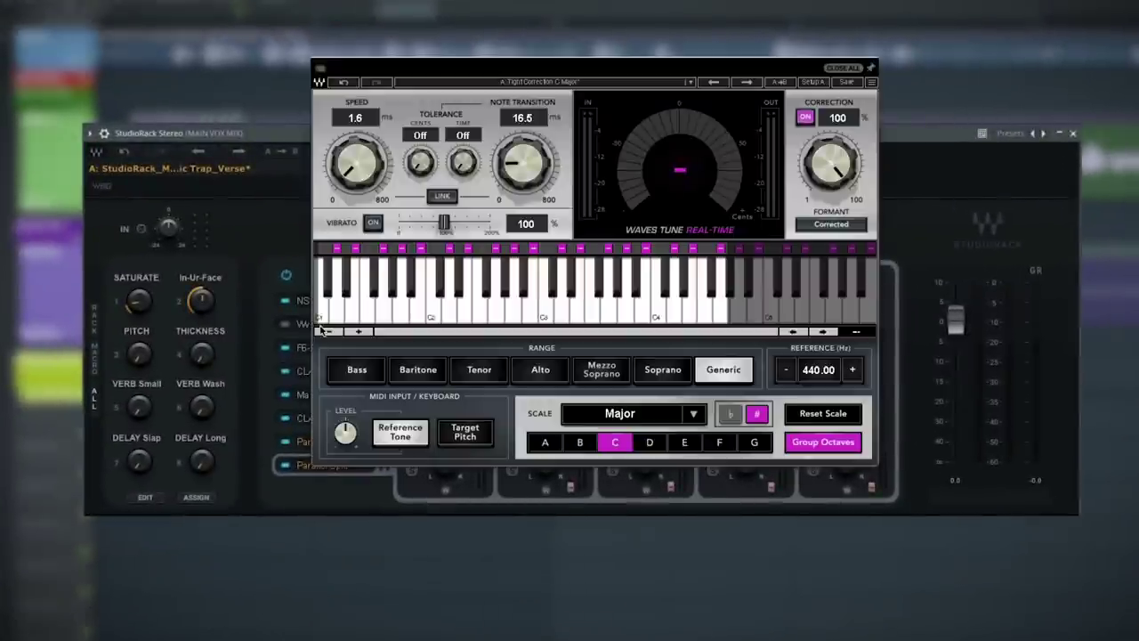
pyautogui.click(321, 70)
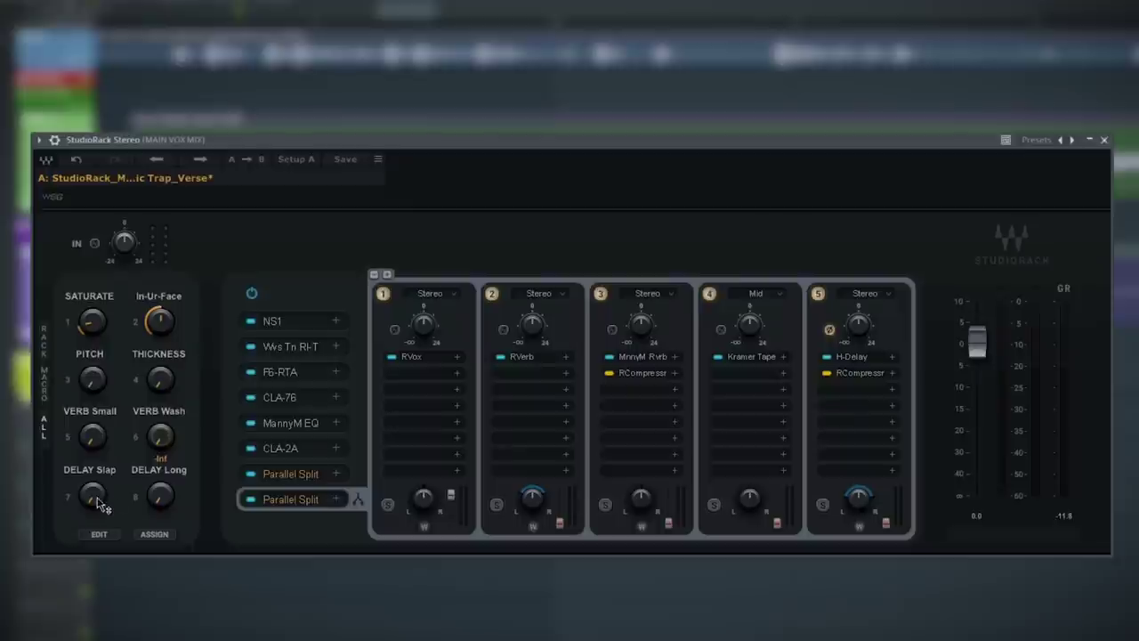
# Open RVerb from parallel rack 2 and reduce StudioRack to its macro controls beside it
pyautogui.moveTo(164, 502)
pyautogui.click(44, 383)
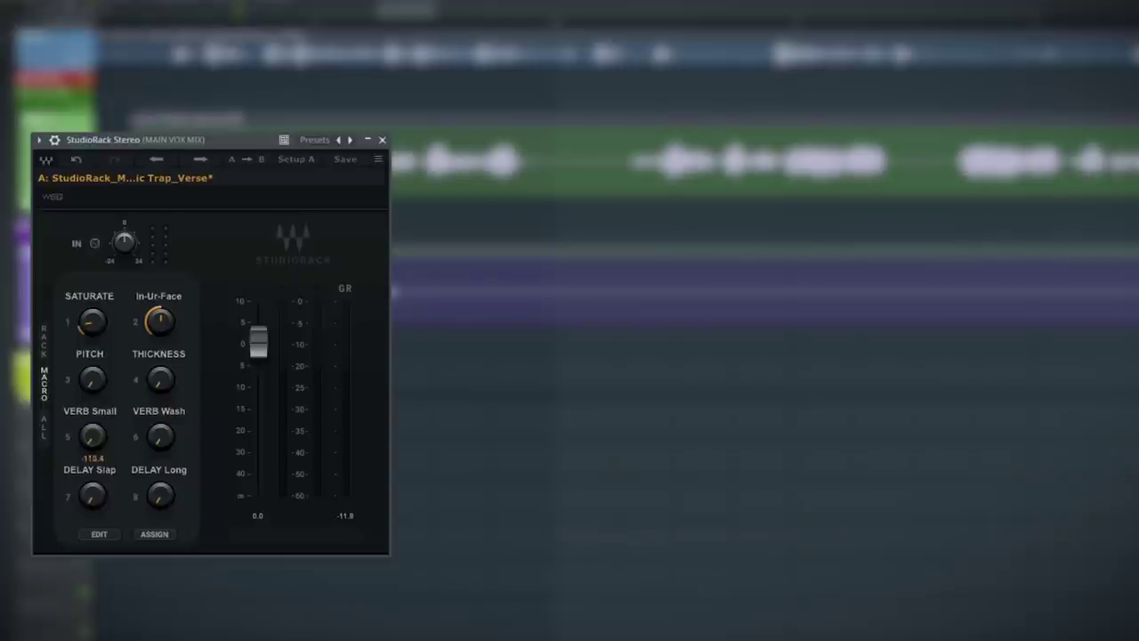
pyautogui.moveTo(160, 438)
pyautogui.moveTo(160, 496)
pyautogui.click(42, 427)
pyautogui.click(522, 357)
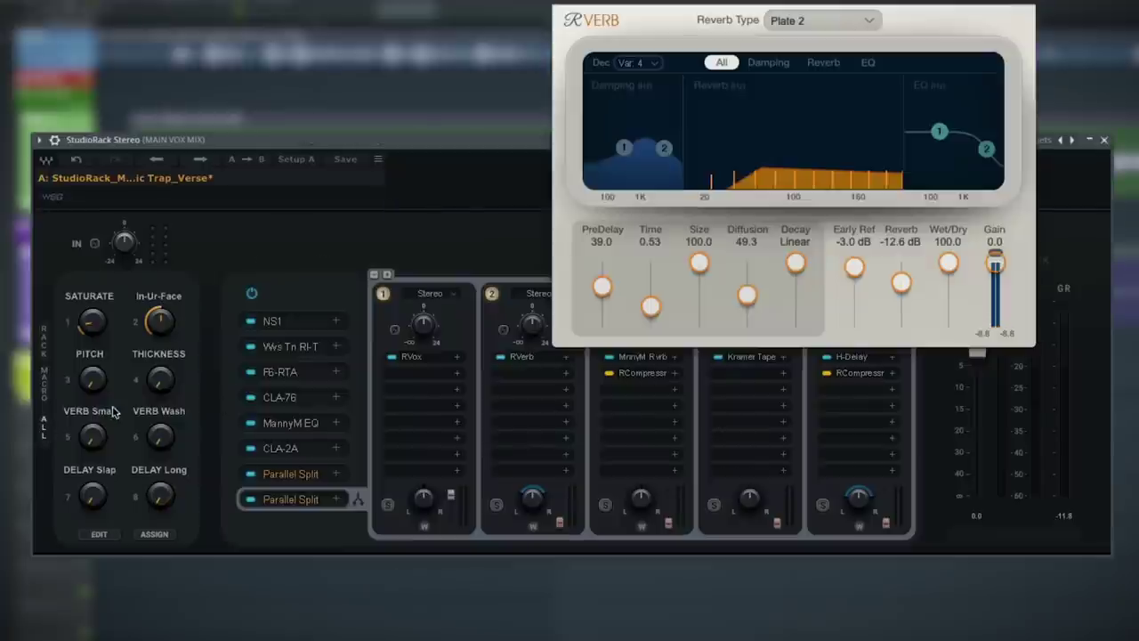
pyautogui.click(45, 393)
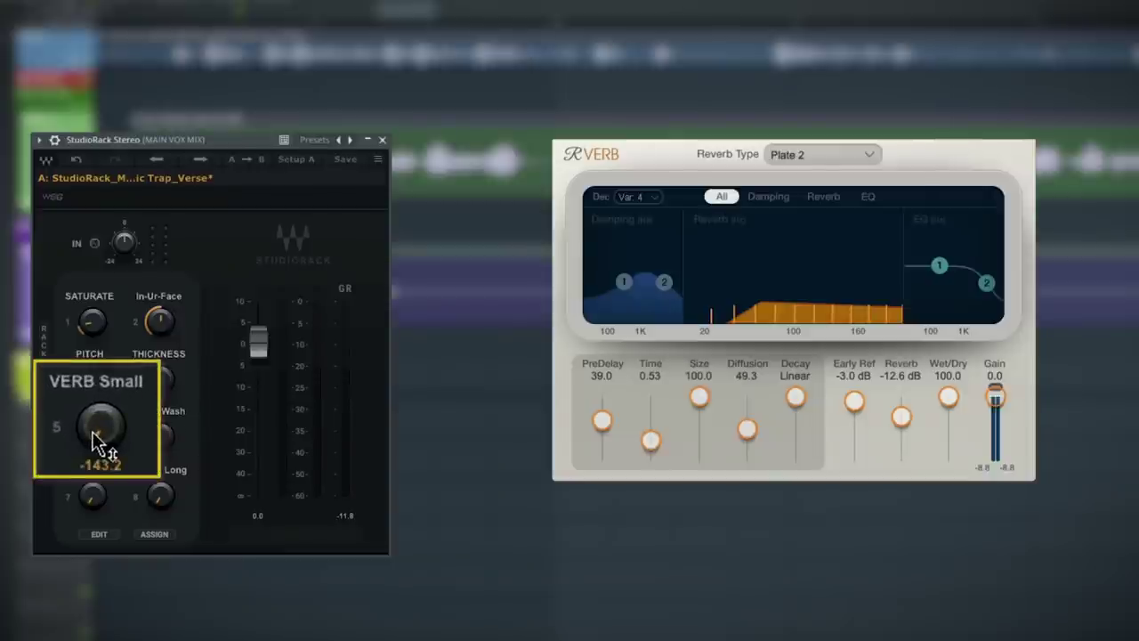
# Set the VERB Small macro to -13.5 and play the vocal, comparing it with the reverb turned fully down
pyautogui.moveTo(95, 443); pyautogui.dragTo(95, 381)
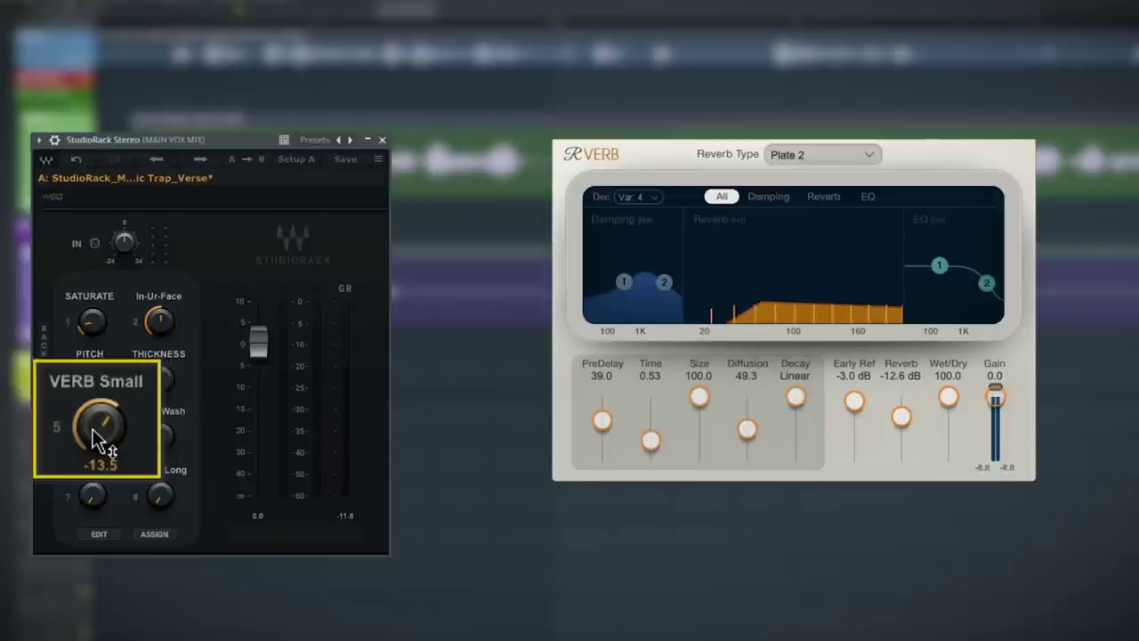
pyautogui.press('space')
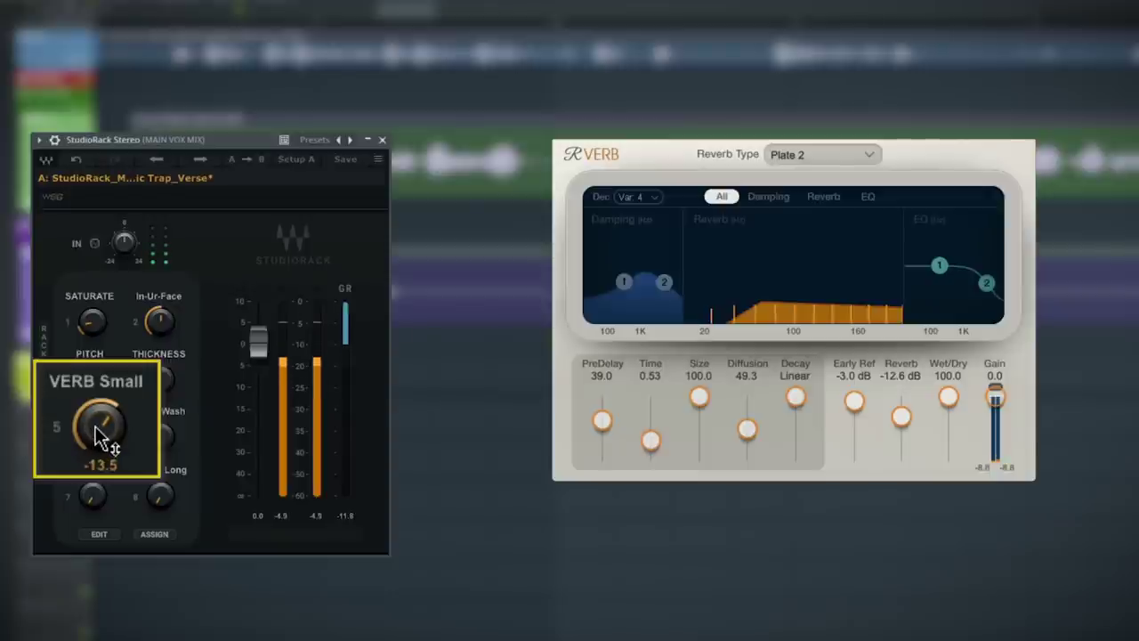
pyautogui.moveTo(101, 434); pyautogui.dragTo(101, 481)
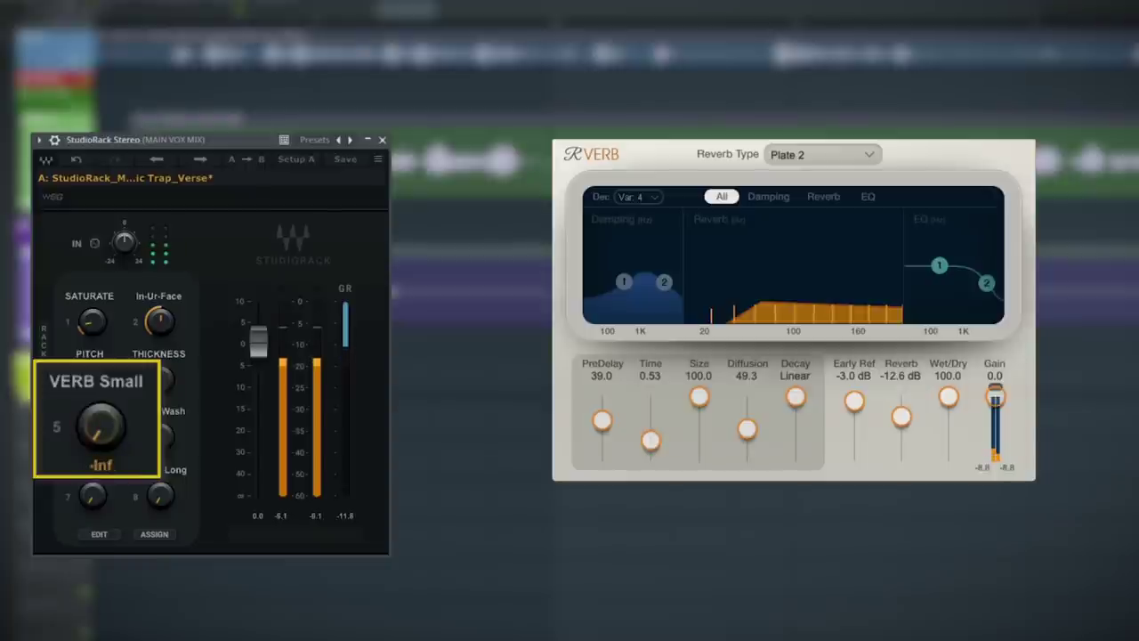
pyautogui.moveTo(101, 480); pyautogui.dragTo(100, 436)
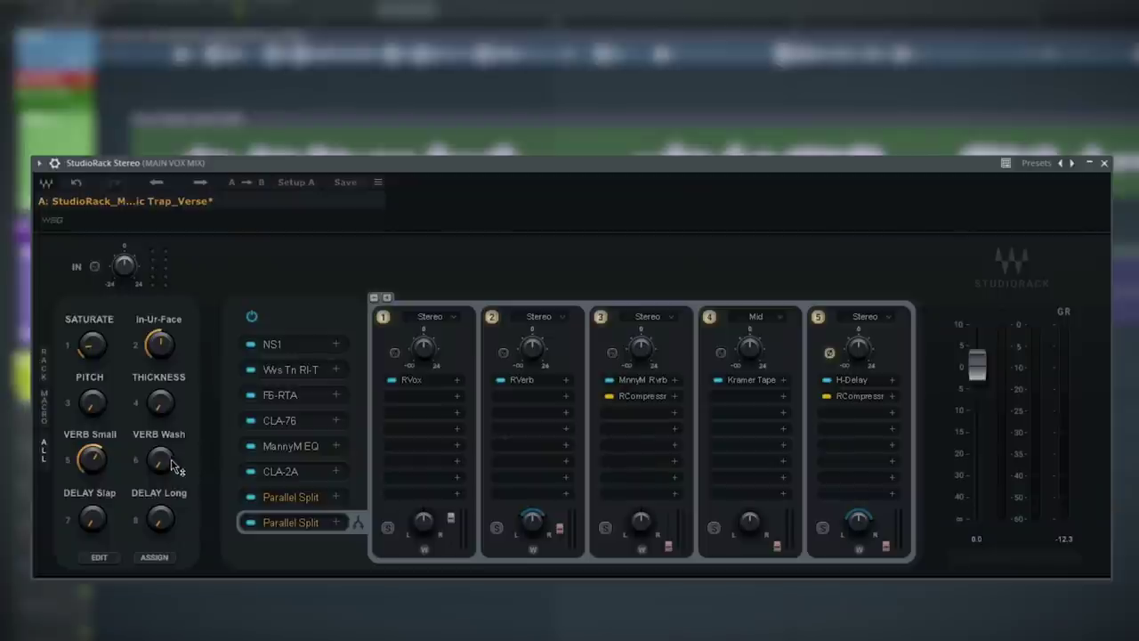
# Set the VERB Wash macro to -13.8, and open rack 3's Manny Marroquin Reverb and RCompressor beside the macro controls
pyautogui.moveTo(160, 459); pyautogui.dragTo(160, 440)
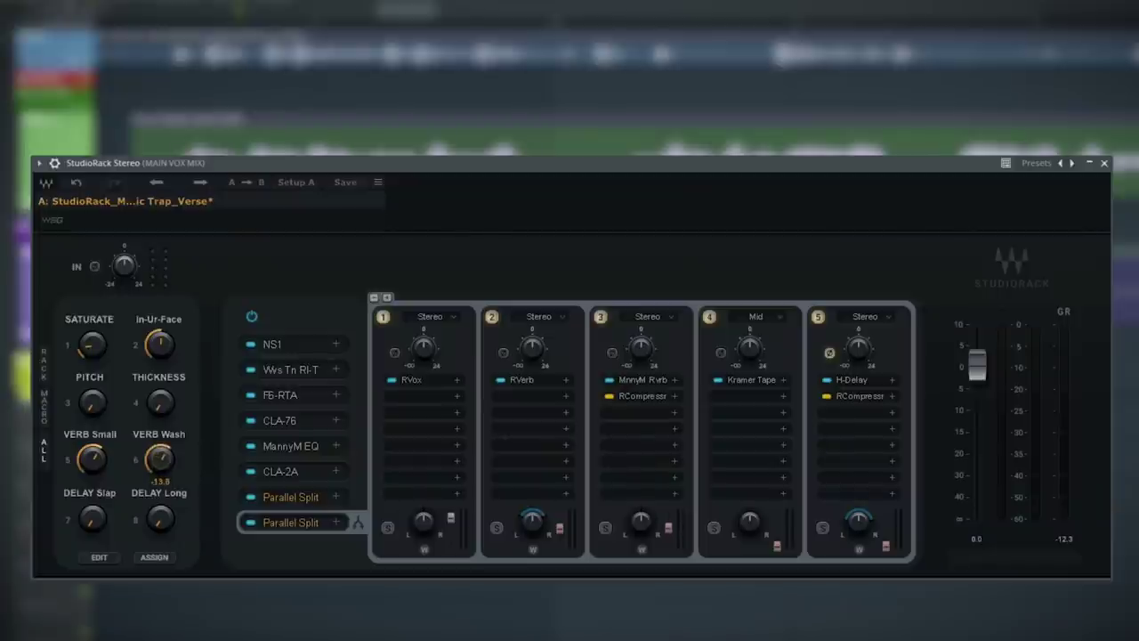
pyautogui.click(645, 385)
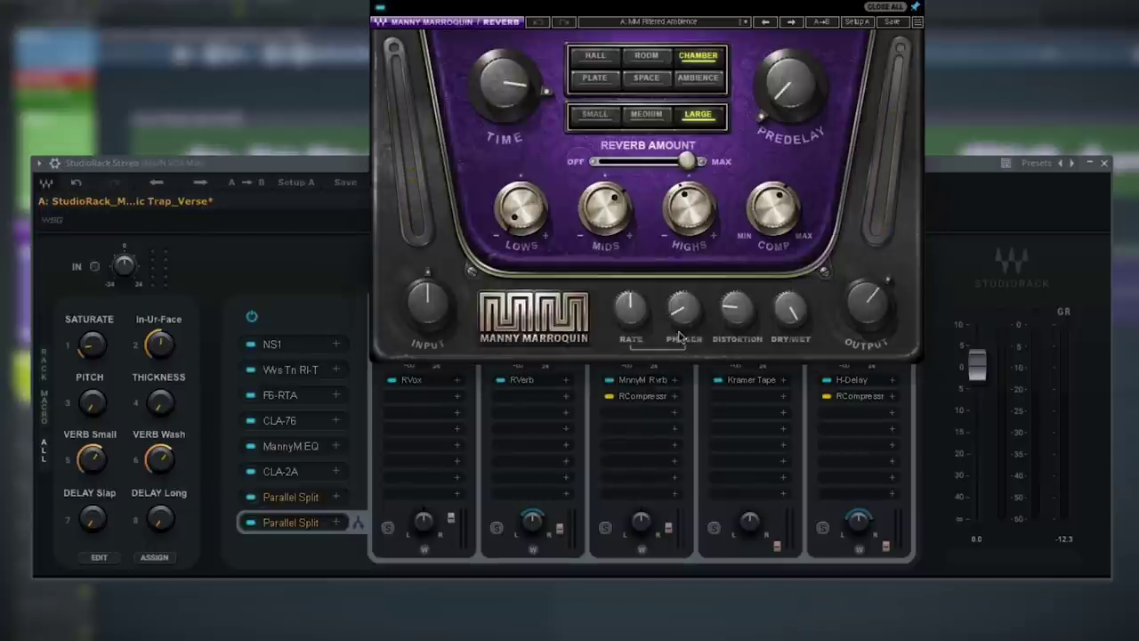
pyautogui.click(637, 396)
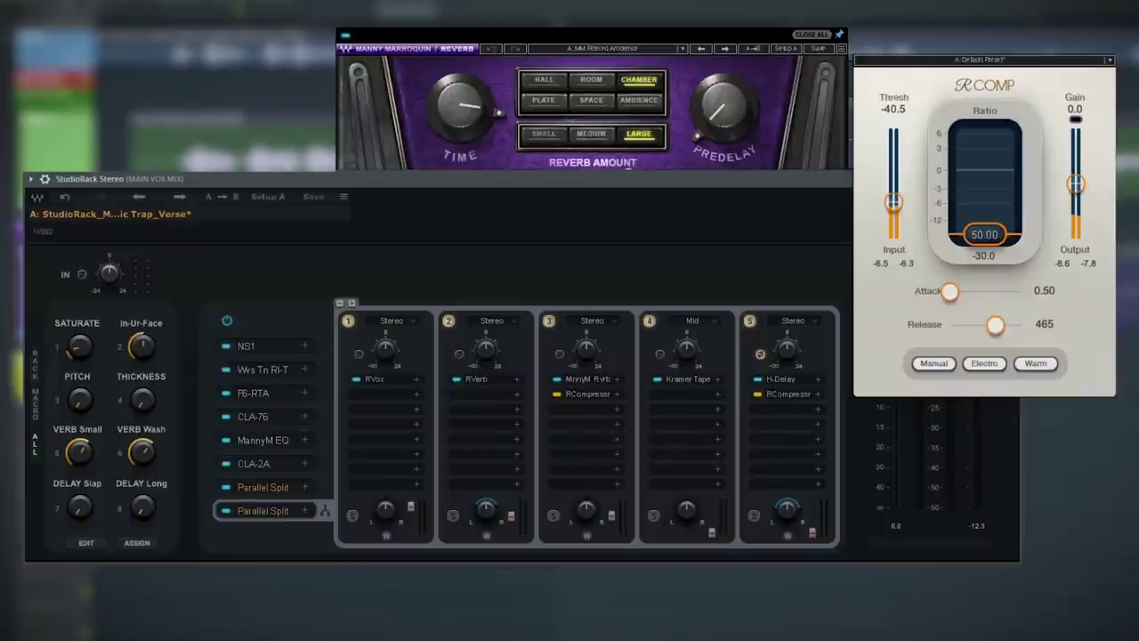
pyautogui.click(36, 417)
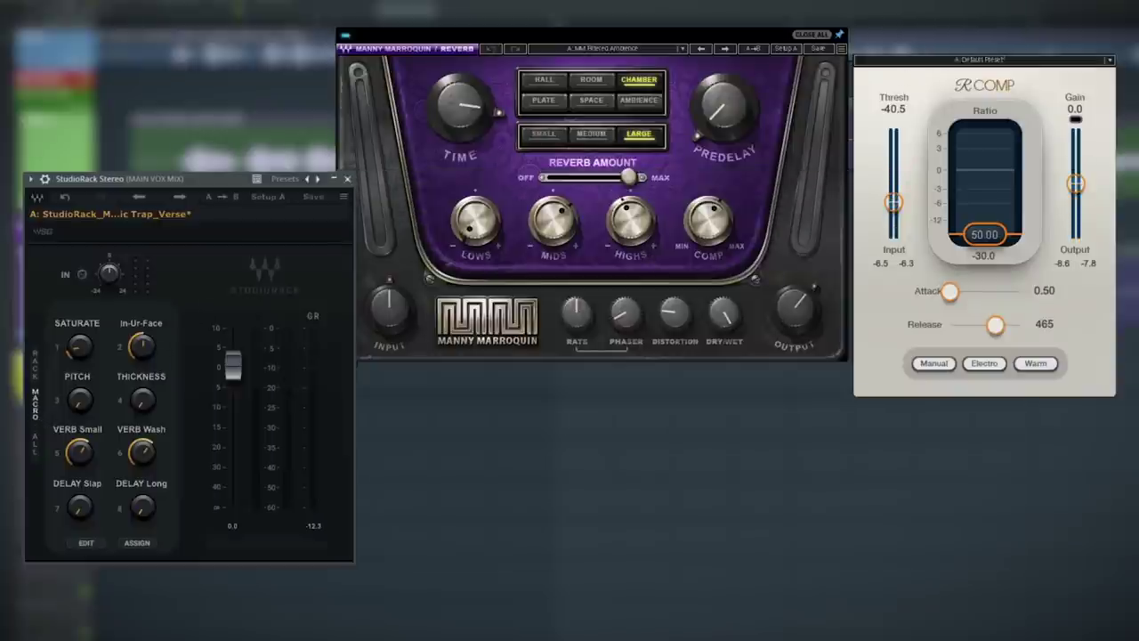
# Check the sidechain source options of rack 3's RCompressor and play the vocal through the wash reverb
pyautogui.click(926, 60)
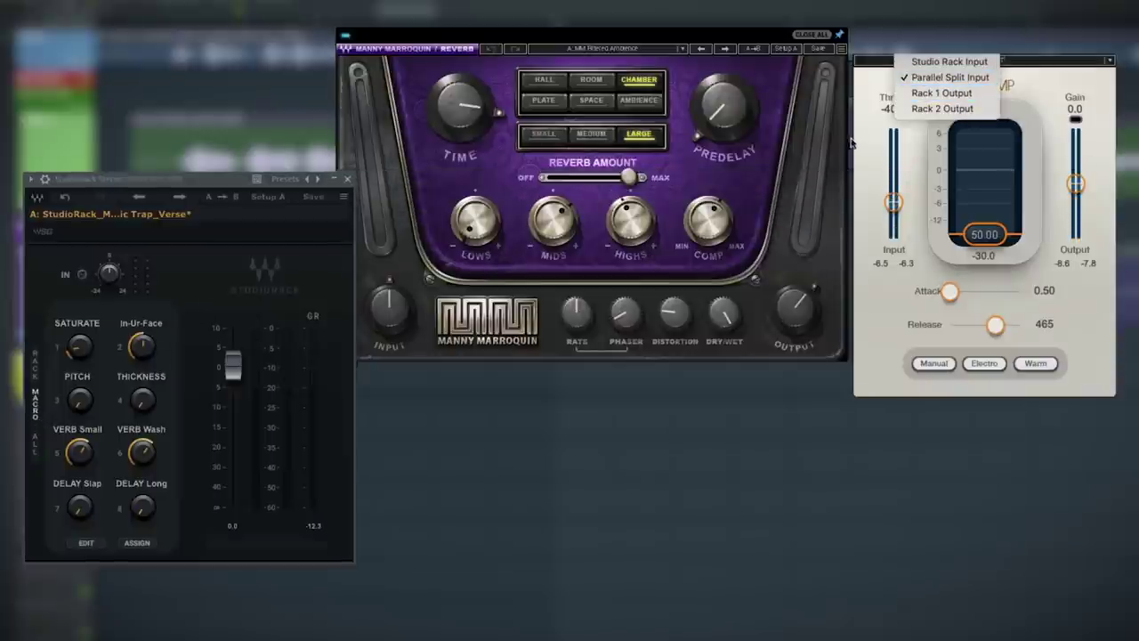
pyautogui.click(876, 123)
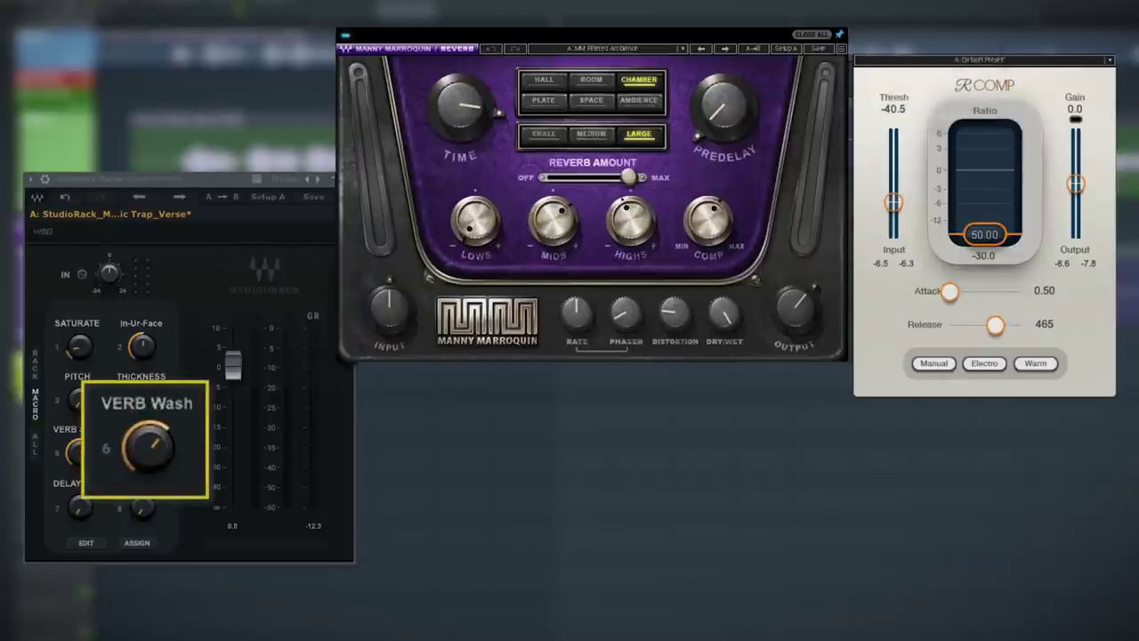
pyautogui.press('space')
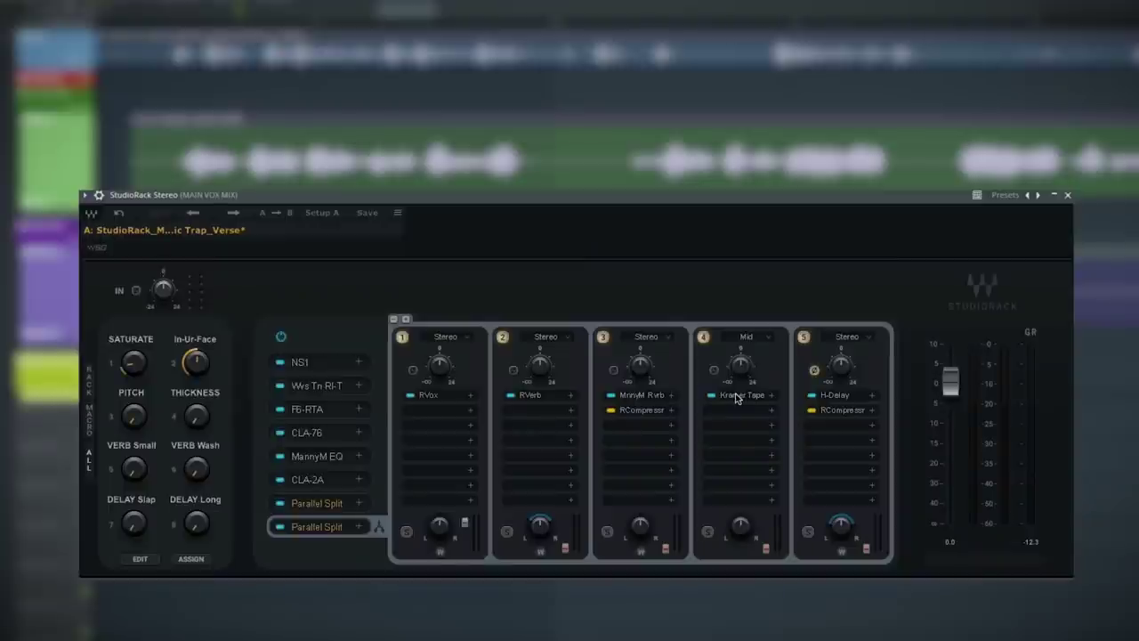
# Open Kramer Tape from parallel rack 4 beside the macro controls, and raise the DELAY Slap macro to about -16.3 while the vocal plays
pyautogui.click(736, 396)
pyautogui.click(89, 425)
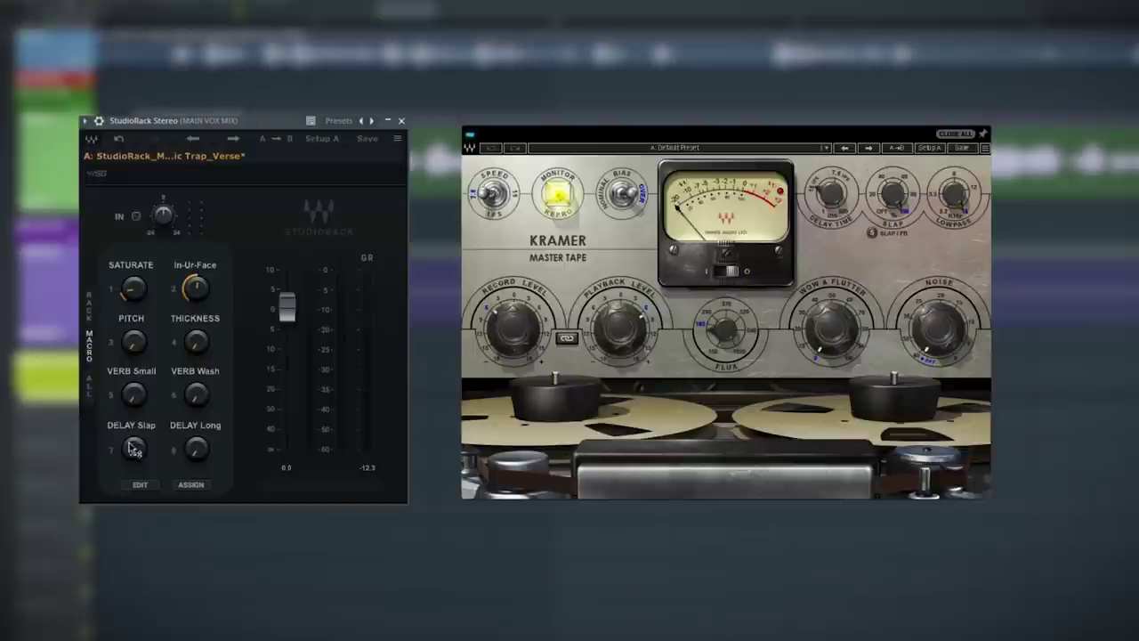
pyautogui.press('space')
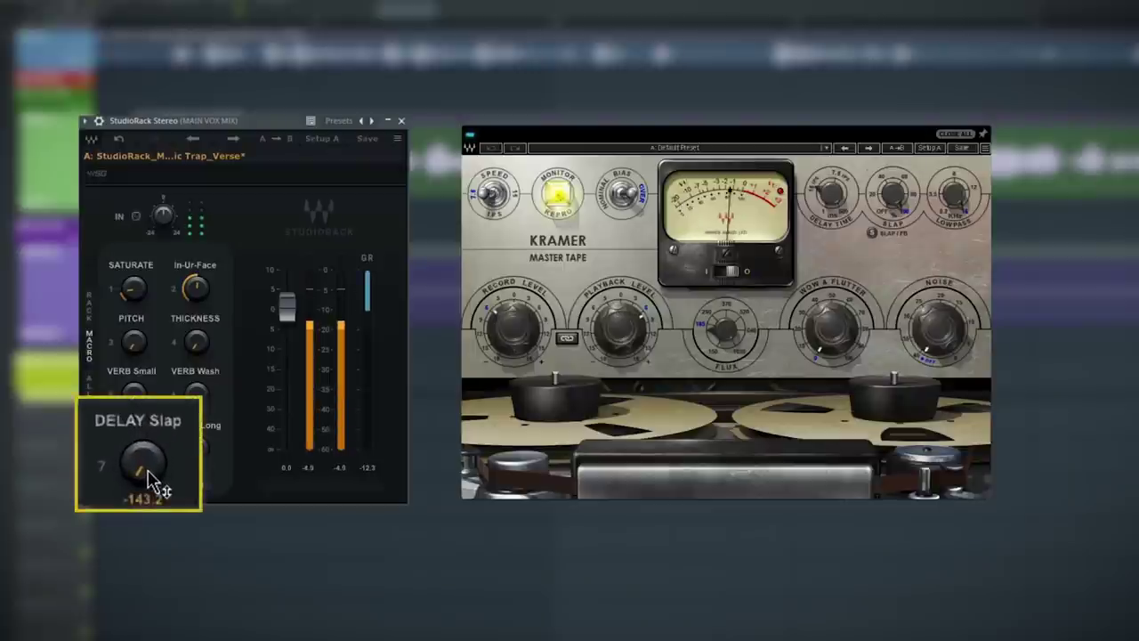
pyautogui.moveTo(138, 453); pyautogui.dragTo(138, 402)
pyautogui.moveTo(147, 472); pyautogui.dragTo(147, 471)
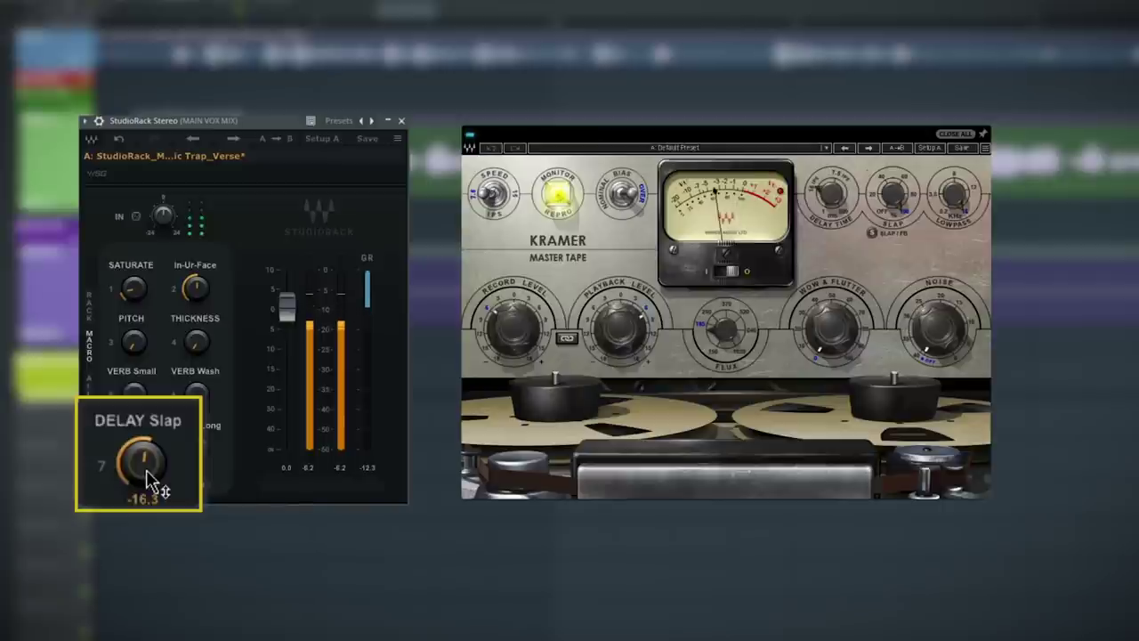
pyautogui.moveTo(145, 460); pyautogui.dragTo(145, 467)
# Try different flux and delay time settings on the Kramer Master Tape
pyautogui.moveTo(725, 329); pyautogui.dragTo(719, 336)
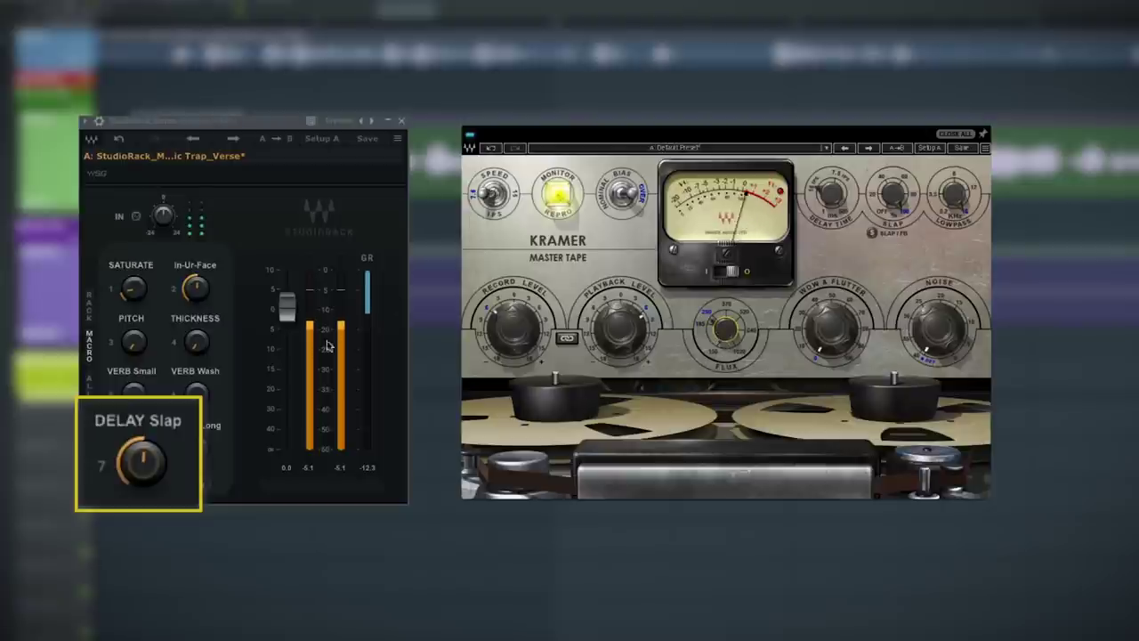
pyautogui.click(165, 417)
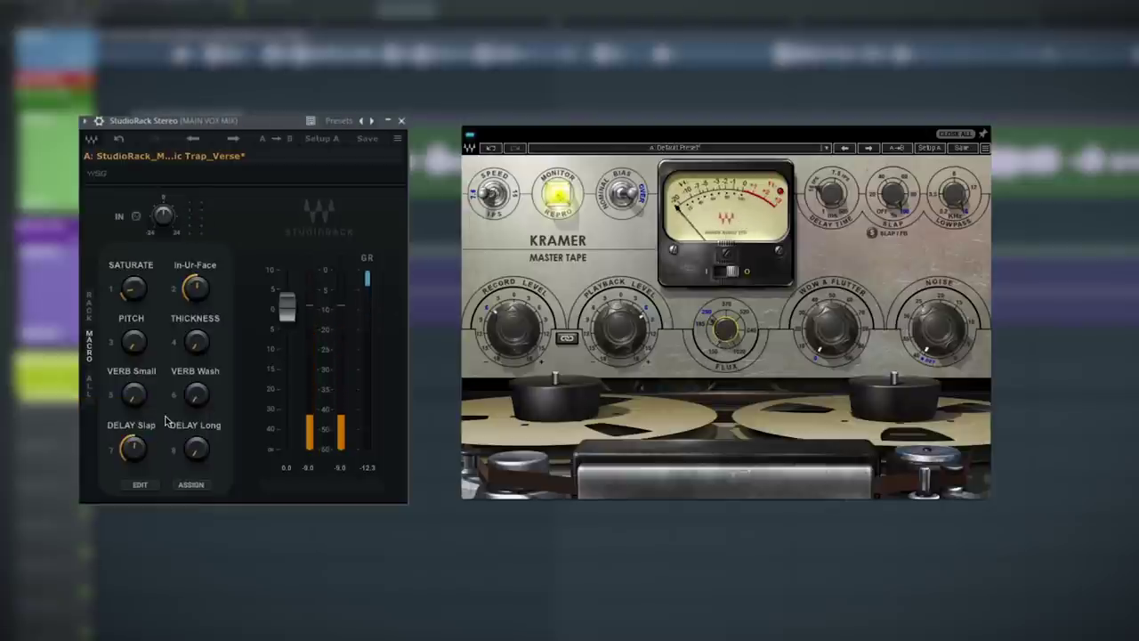
pyautogui.moveTo(729, 329); pyautogui.dragTo(729, 344)
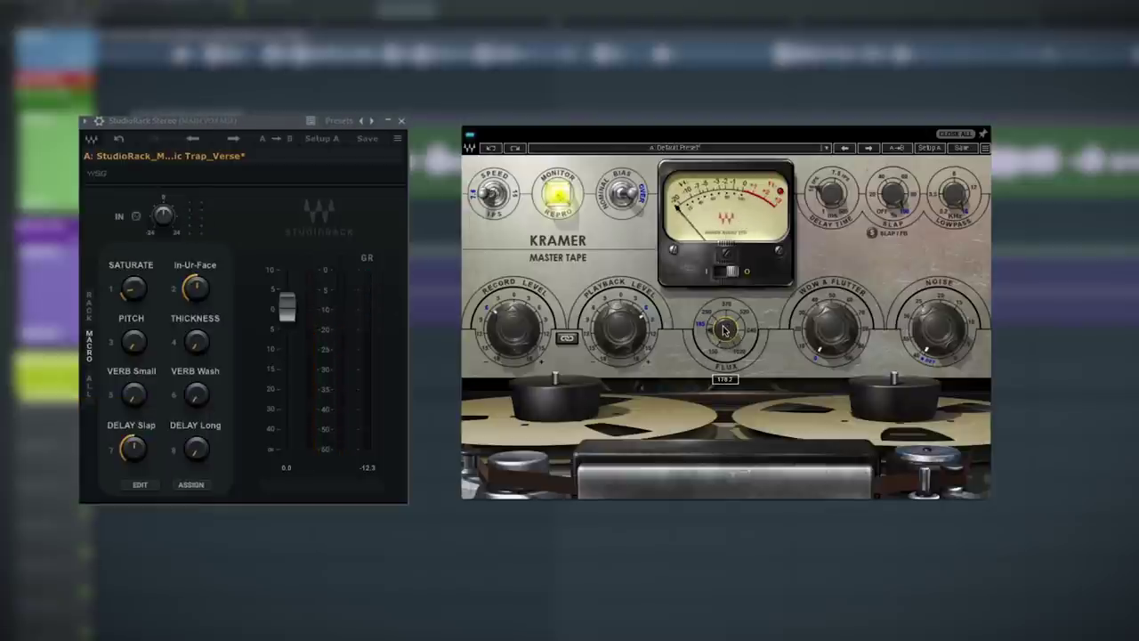
pyautogui.moveTo(832, 193); pyautogui.dragTo(832, 190)
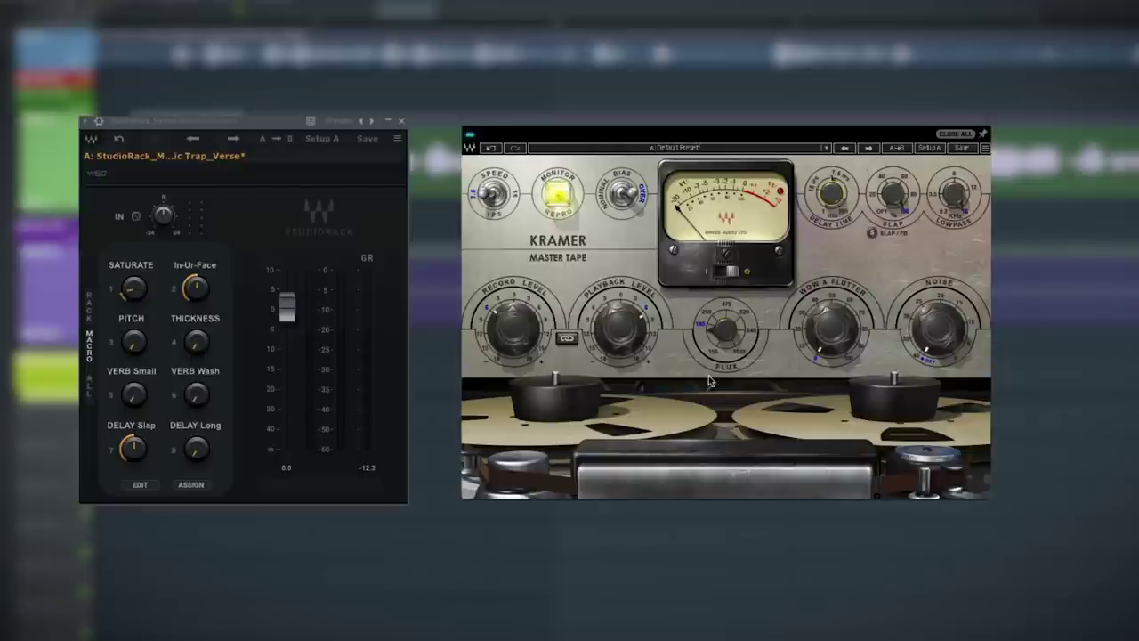
# Switch the Kramer Master Tape's delay from slap to feedback mode while playing the vocal, and adjust its delay controls
pyautogui.click(902, 260)
pyautogui.press('space')
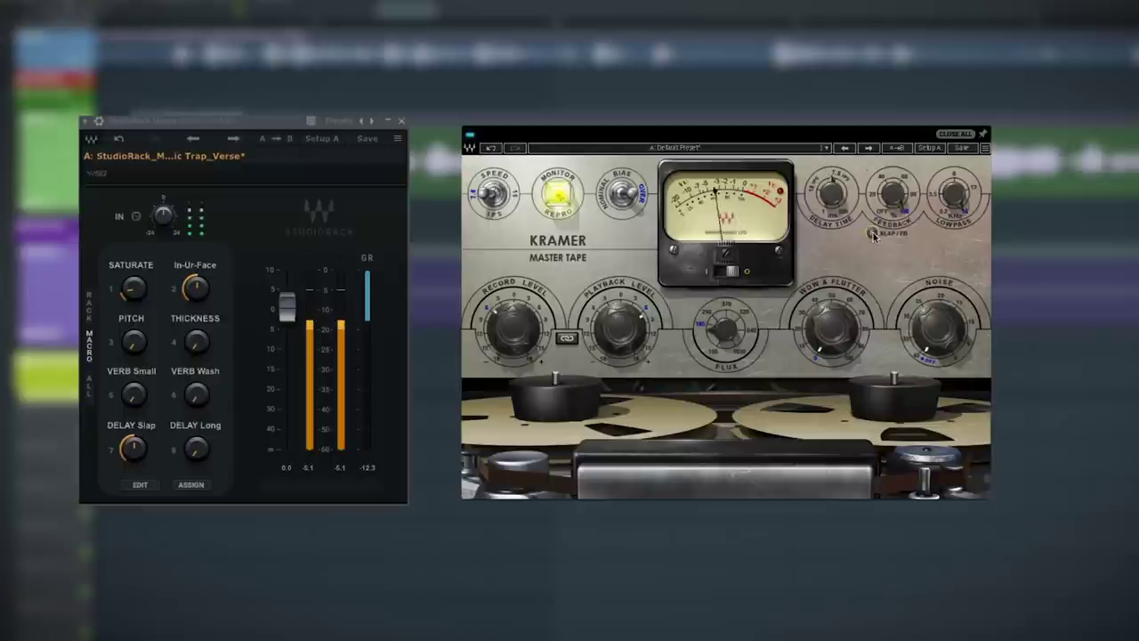
pyautogui.click(875, 231)
pyautogui.moveTo(832, 193); pyautogui.dragTo(895, 261)
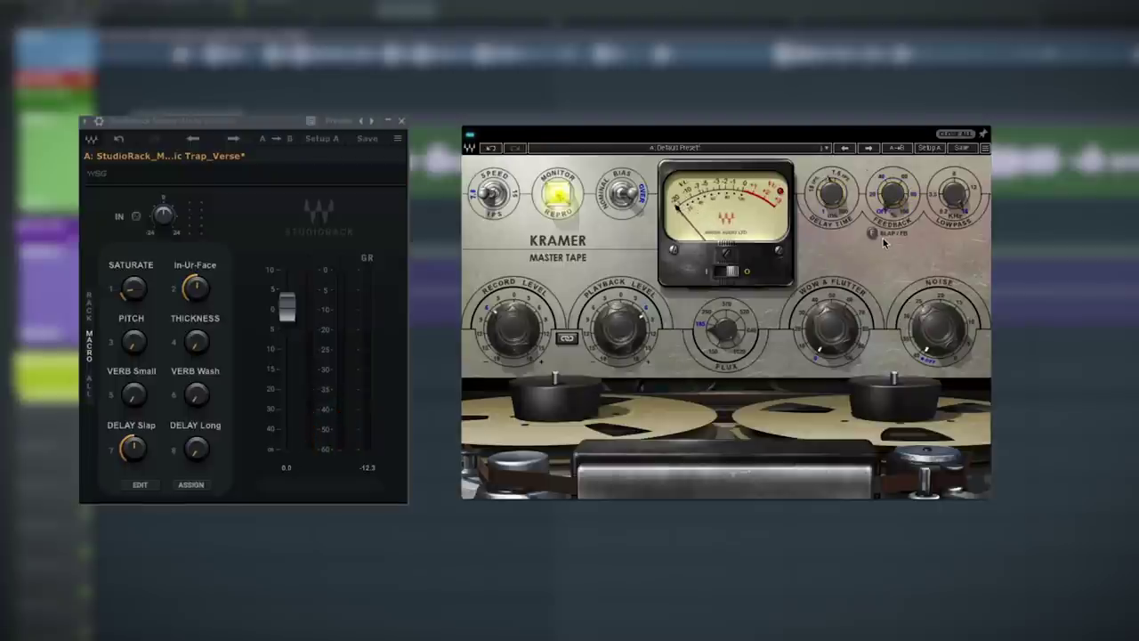
# Open H-Delay from parallel rack 5, pin its window, and open RCompressor beside it
pyautogui.moveTo(892, 242)
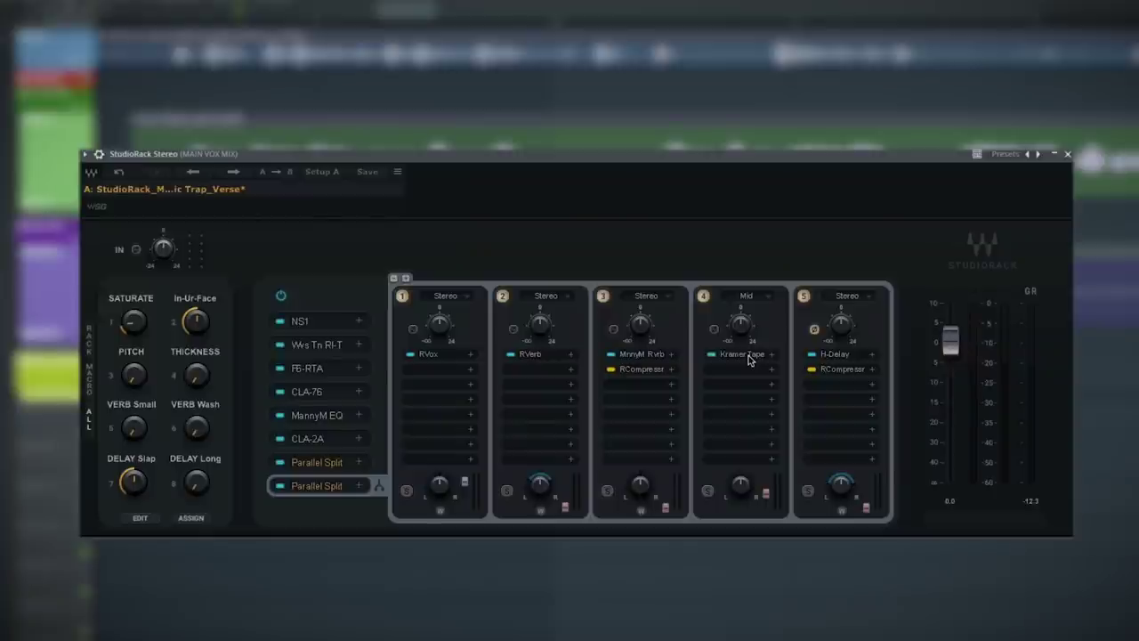
pyautogui.click(835, 355)
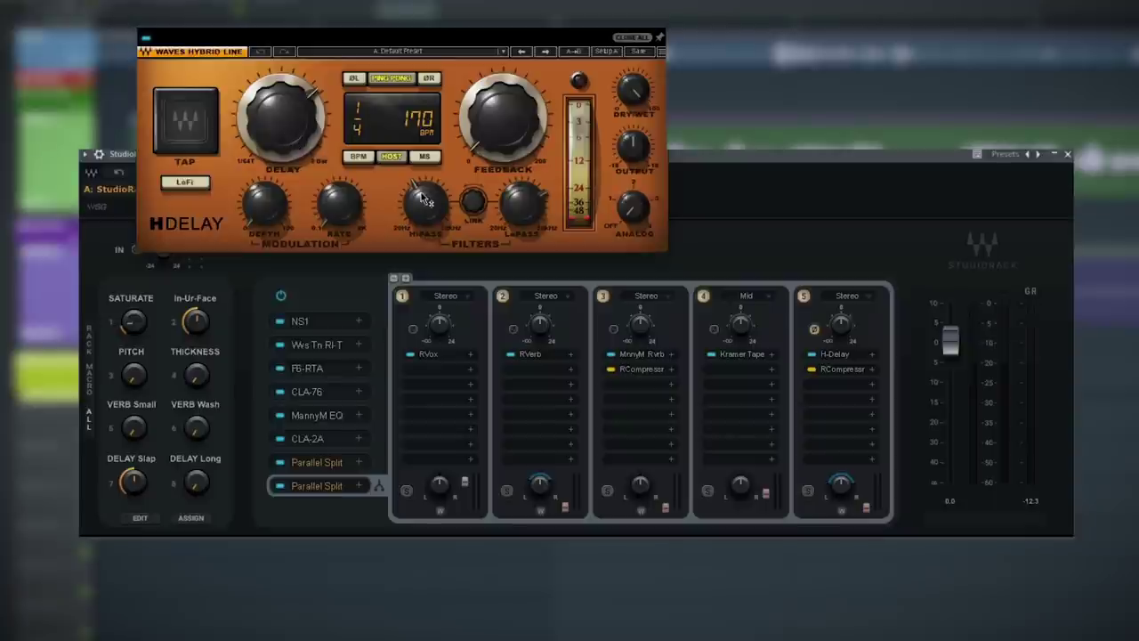
pyautogui.moveTo(526, 211)
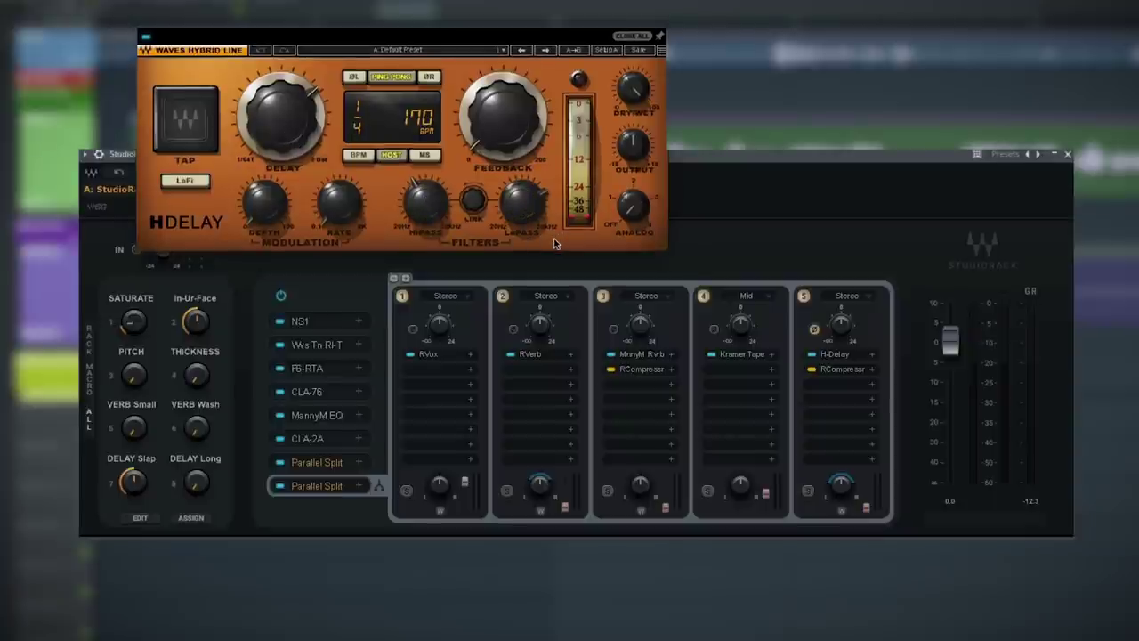
pyautogui.click(662, 36)
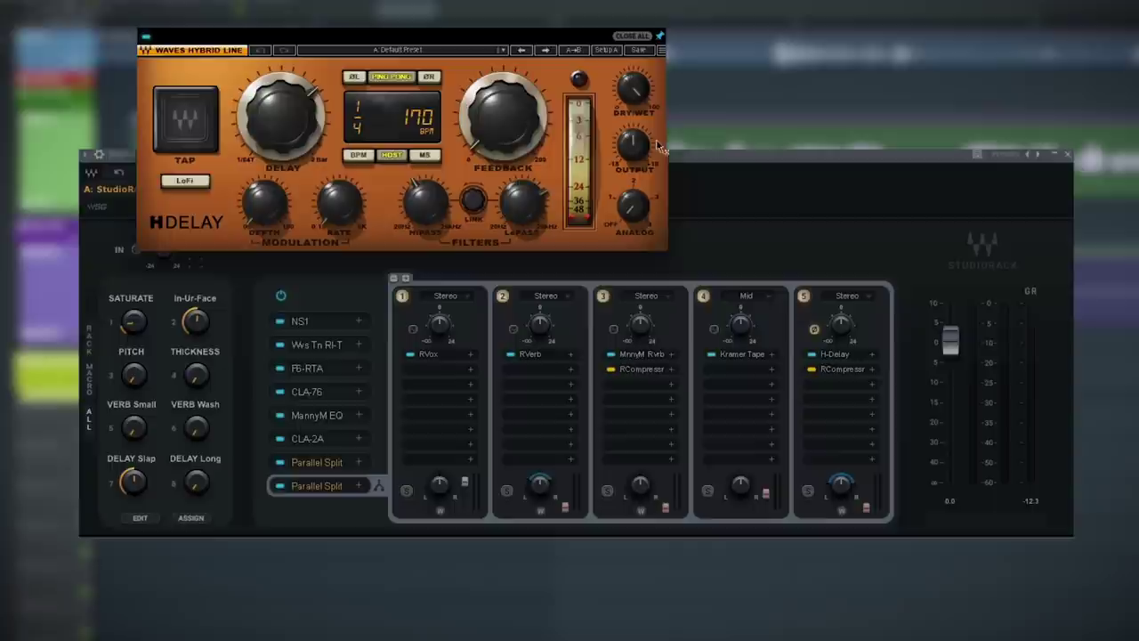
pyautogui.click(639, 369)
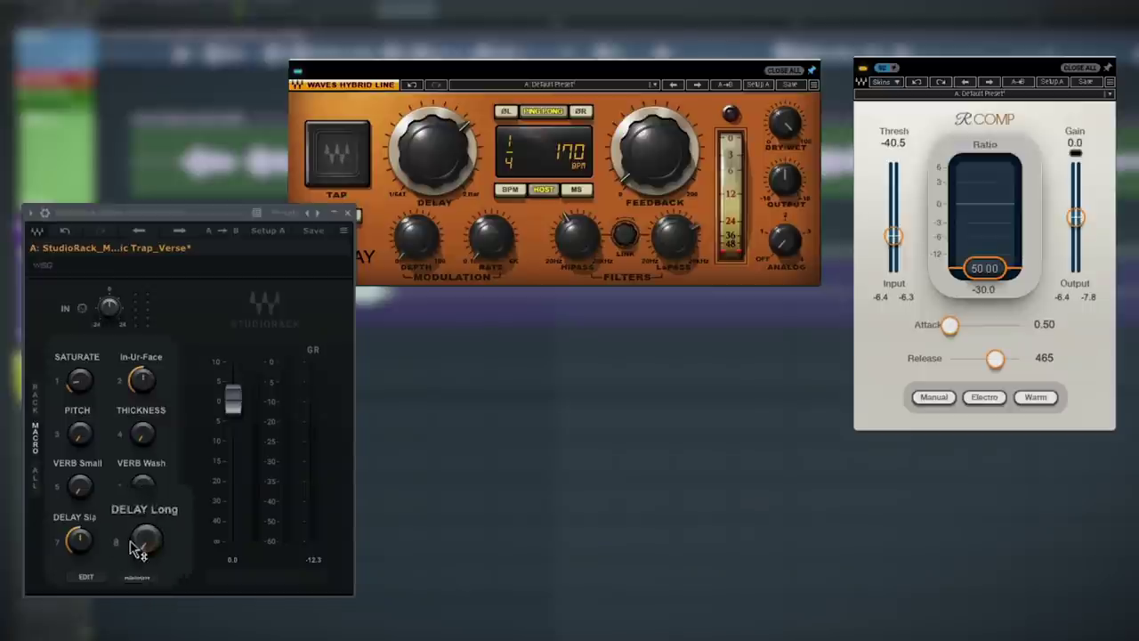
# Raise the DELAY Long macro, play the vocal, and toggle RCompressor's bypass to compare the ducked delay
pyautogui.moveTo(143, 540); pyautogui.dragTo(143, 510)
pyautogui.press('space')
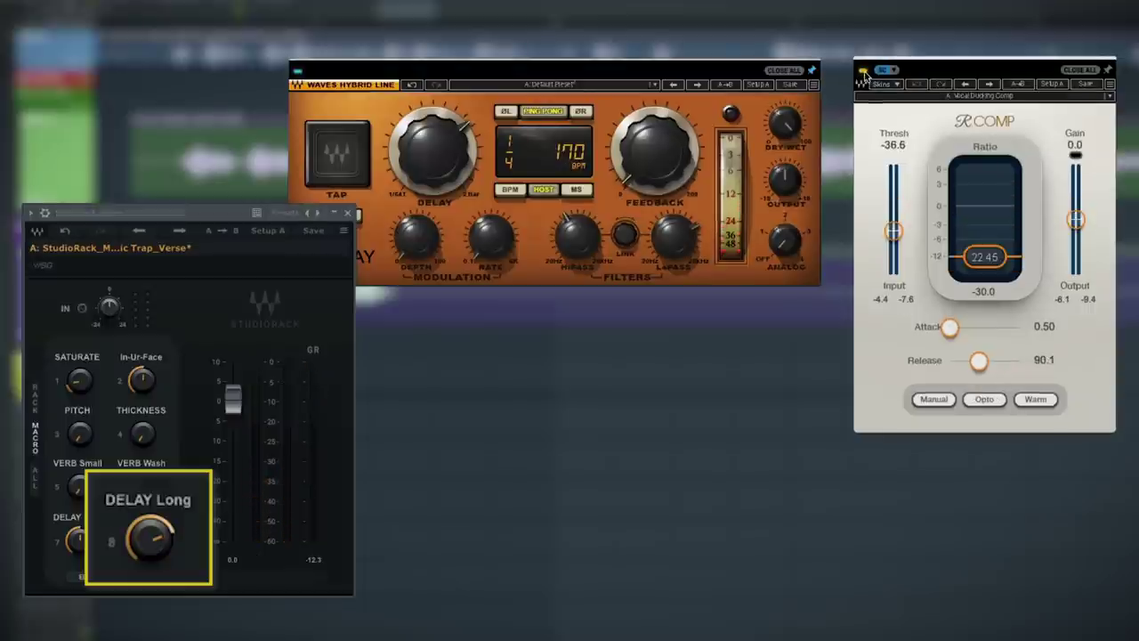
pyautogui.click(864, 72)
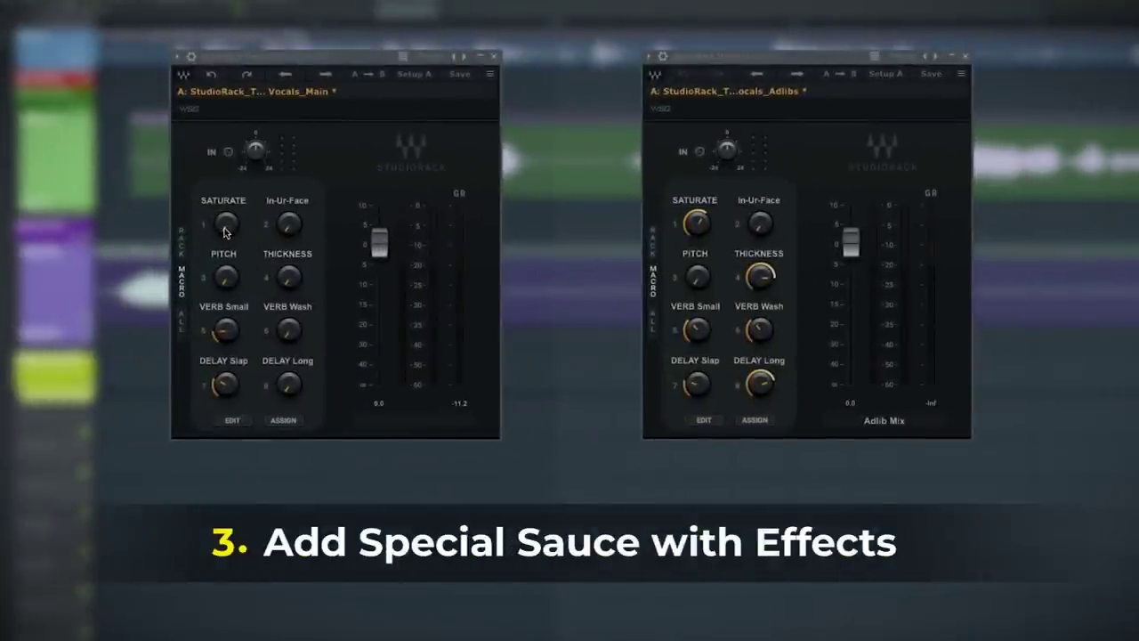
# Raise the SATURATE macro slightly on the main vocal rack, and set the Abbey Road Saturator's gain to about 82.7
pyautogui.click(224, 233)
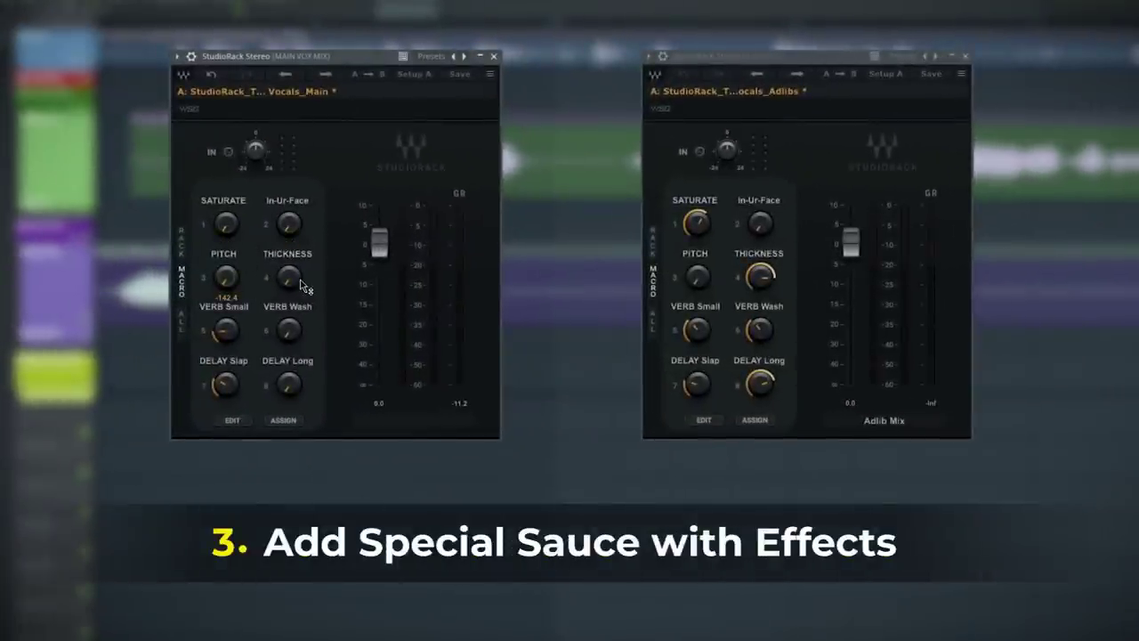
pyautogui.moveTo(295, 280)
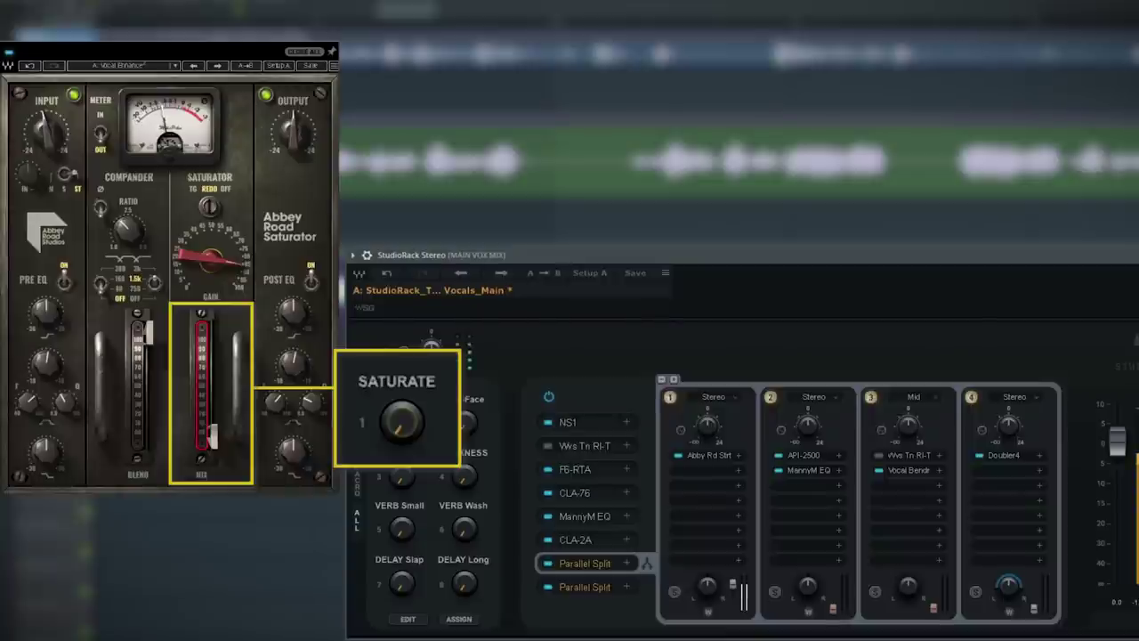
pyautogui.moveTo(401, 422); pyautogui.dragTo(401, 385)
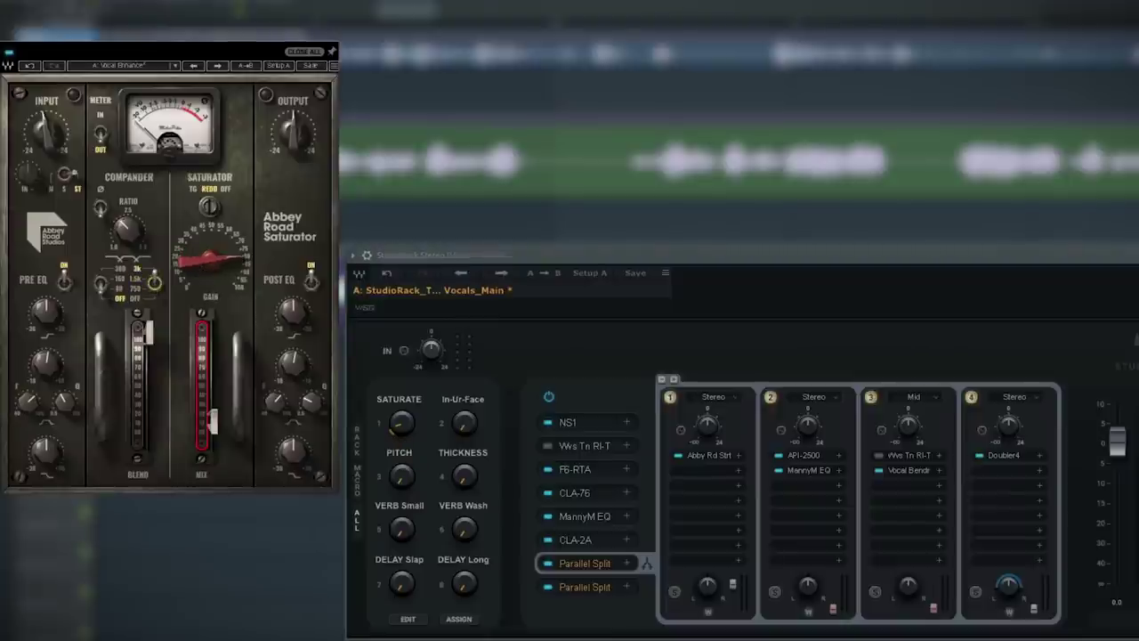
pyautogui.moveTo(210, 260); pyautogui.dragTo(210, 255)
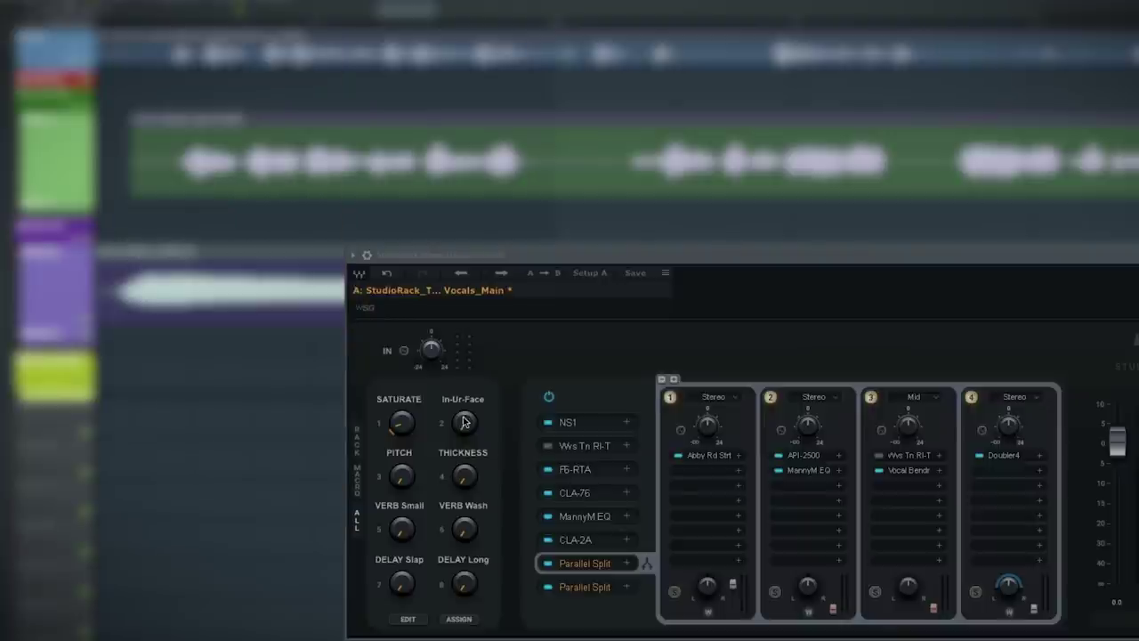
# Open API-2500 and the Manny Marroquin EQ from parallel rack 2 side by side
pyautogui.click(465, 422)
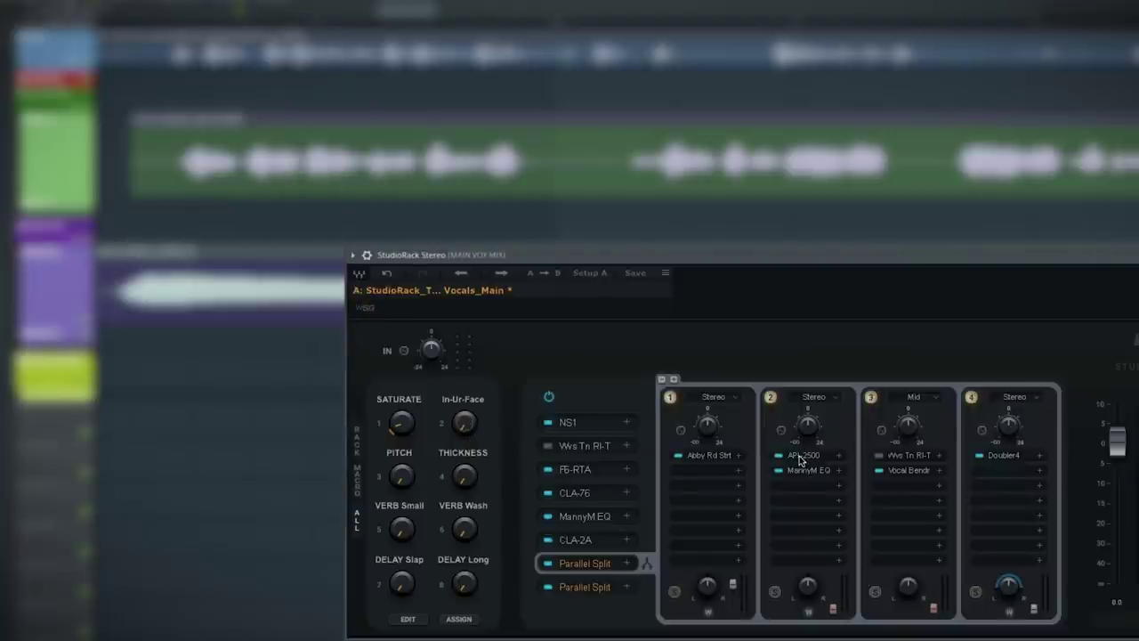
pyautogui.click(799, 456)
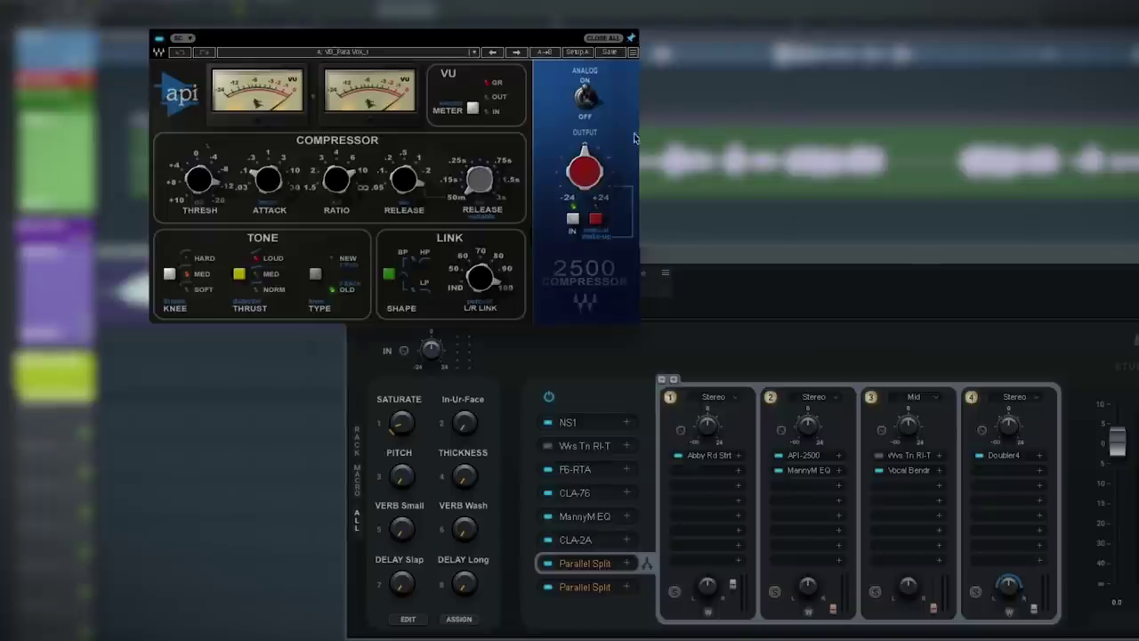
pyautogui.click(800, 472)
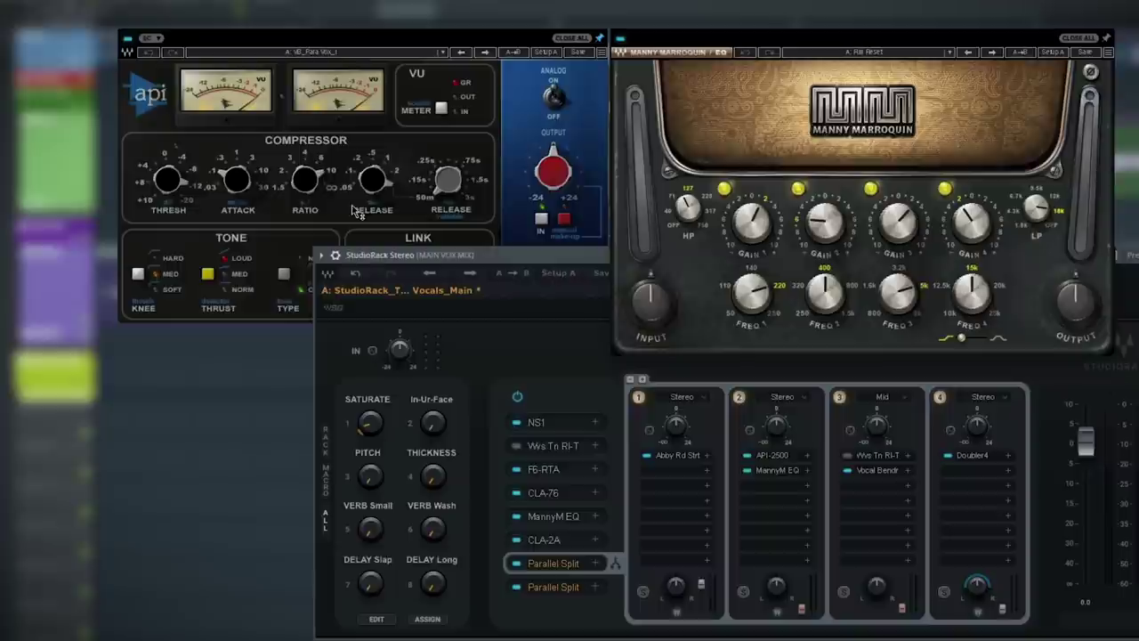
# Set the In-Ur-Face macro to -9.2 while the vocal plays, and switch parallel rack 2 off and on to compare
pyautogui.click(437, 420)
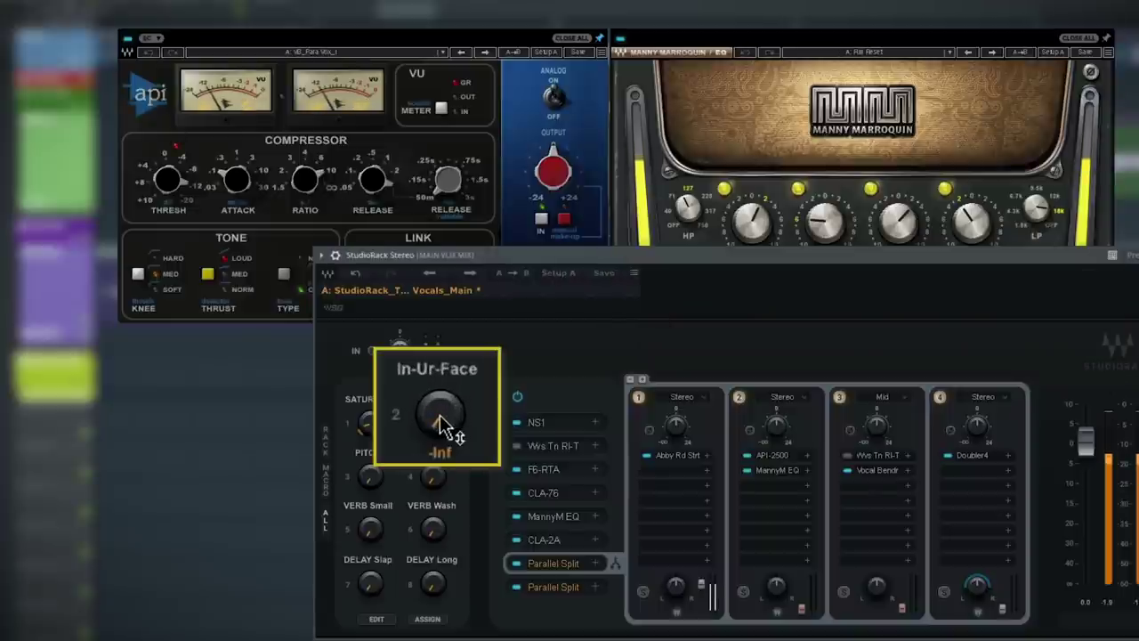
pyautogui.moveTo(440, 415); pyautogui.dragTo(440, 379)
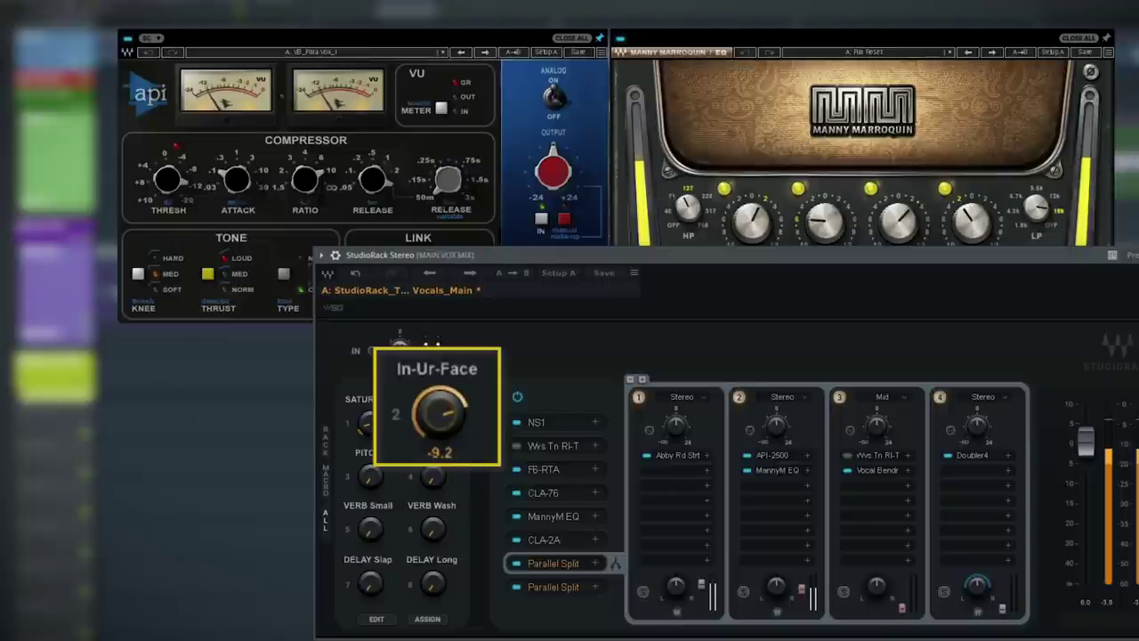
pyautogui.moveTo(440, 379); pyautogui.dragTo(439, 379)
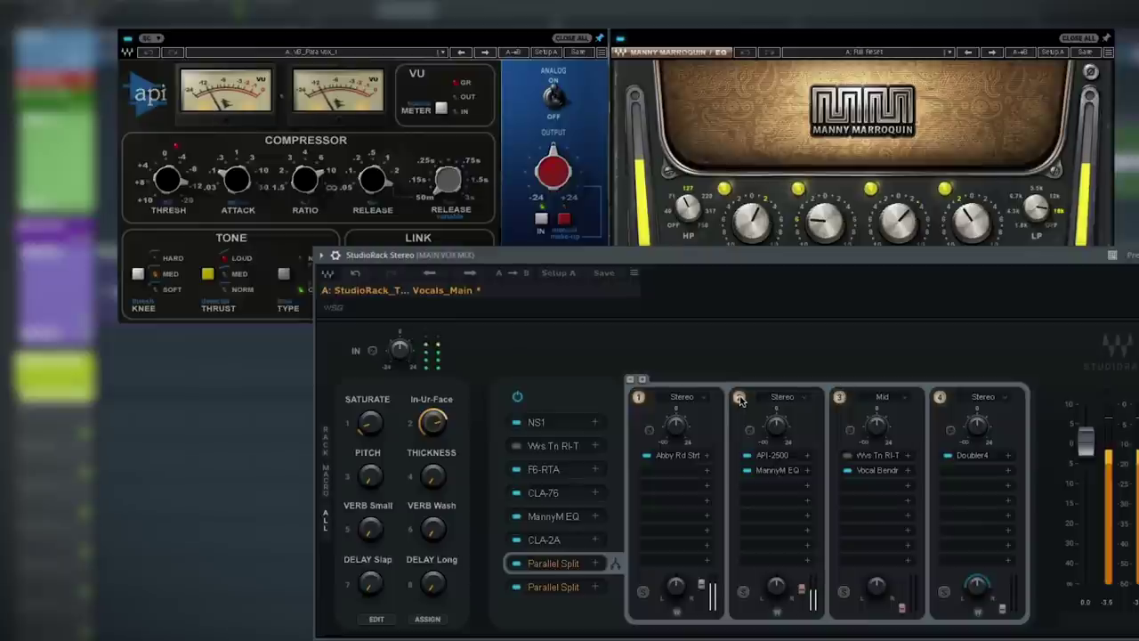
pyautogui.click(740, 398)
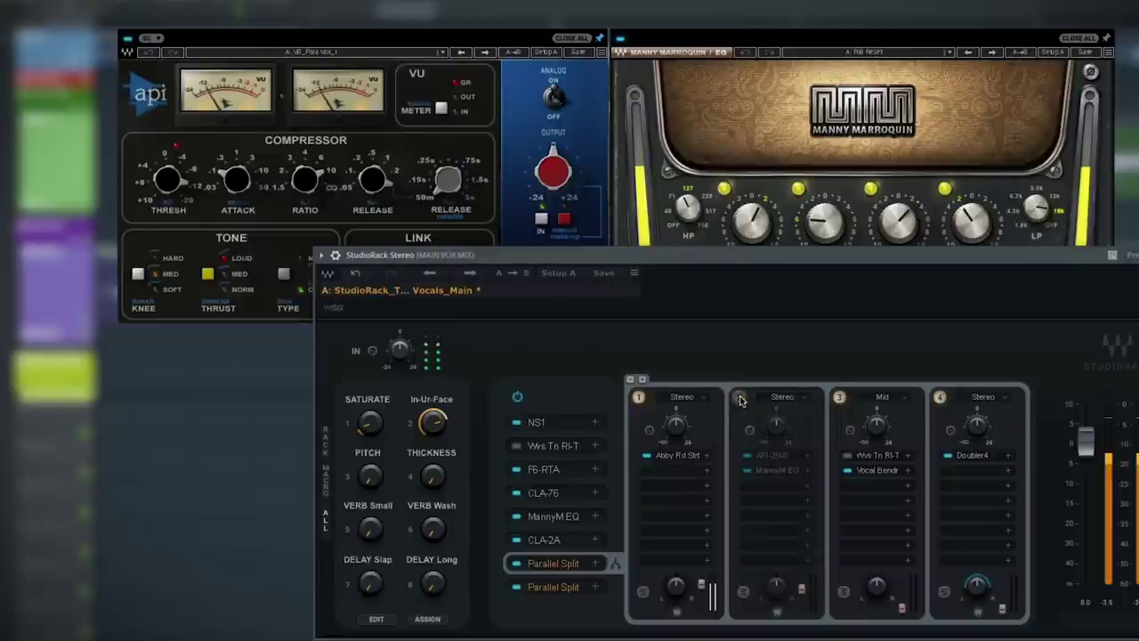
pyautogui.click(740, 398)
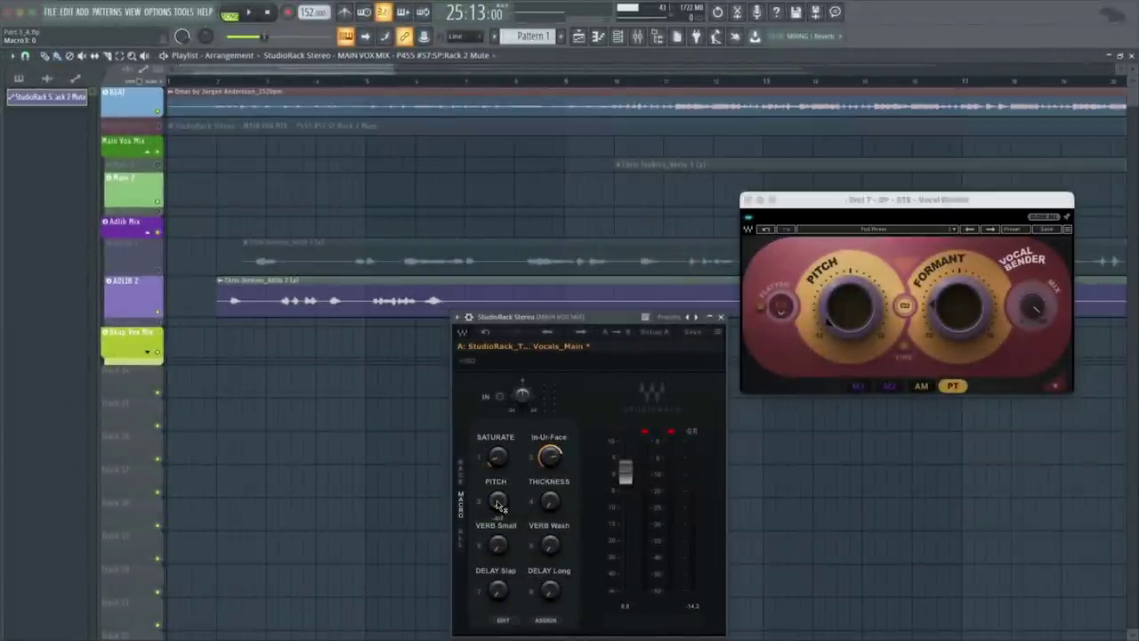
# Link Vocal Bender's pitch and formant controls, and create an automation clip for the last tweaked StudioRack parameter
pyautogui.click(905, 307)
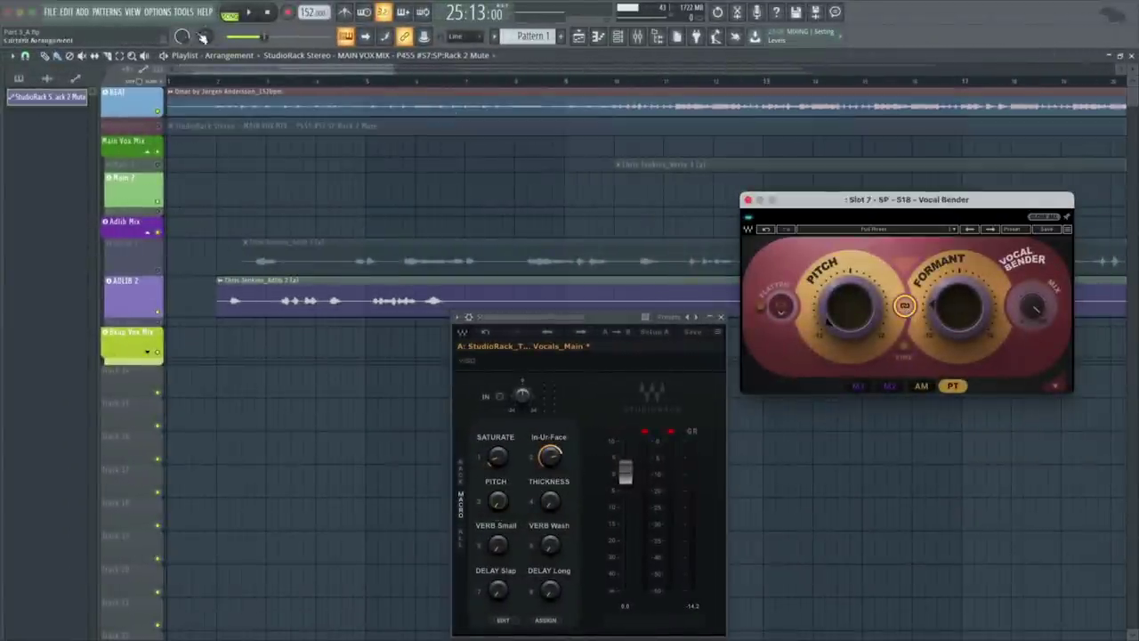
pyautogui.click(184, 11)
pyautogui.moveTo(230, 162)
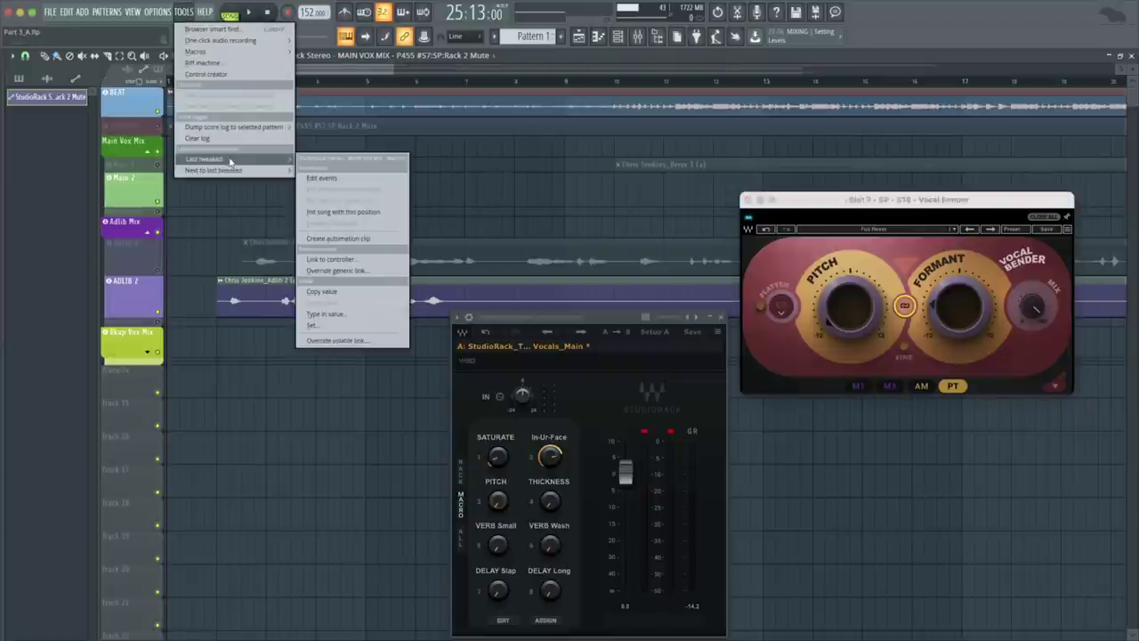
pyautogui.click(350, 239)
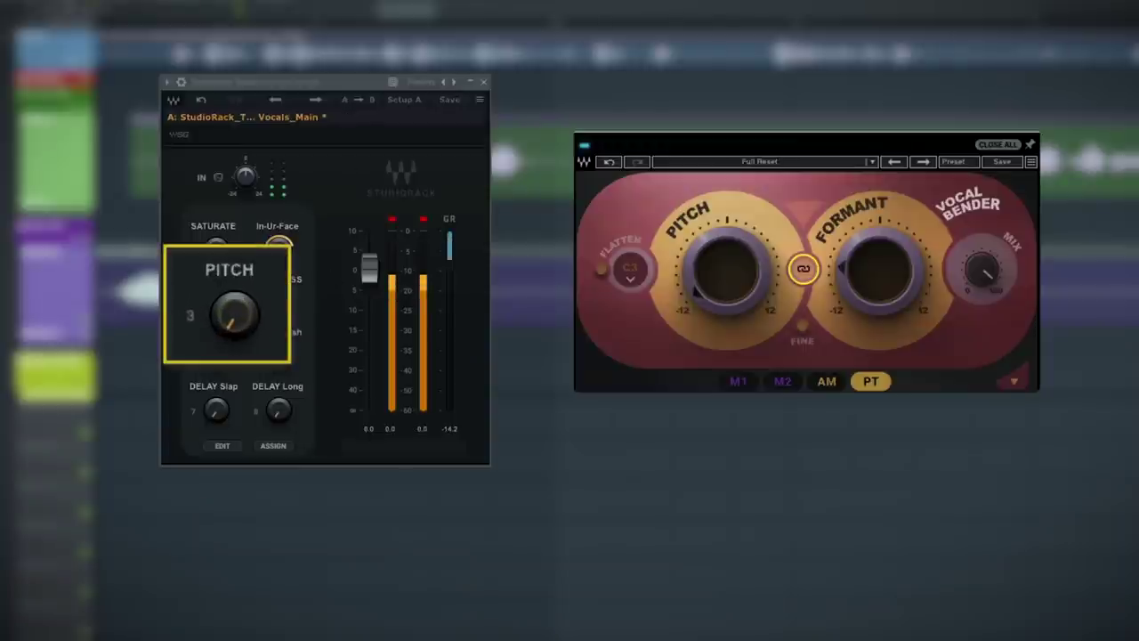
# Audition the PITCH macro at 0.0 while the vocal plays, and turn it fully down again
pyautogui.moveTo(234, 317); pyautogui.dragTo(234, 221)
pyautogui.moveTo(234, 311); pyautogui.dragTo(234, 223)
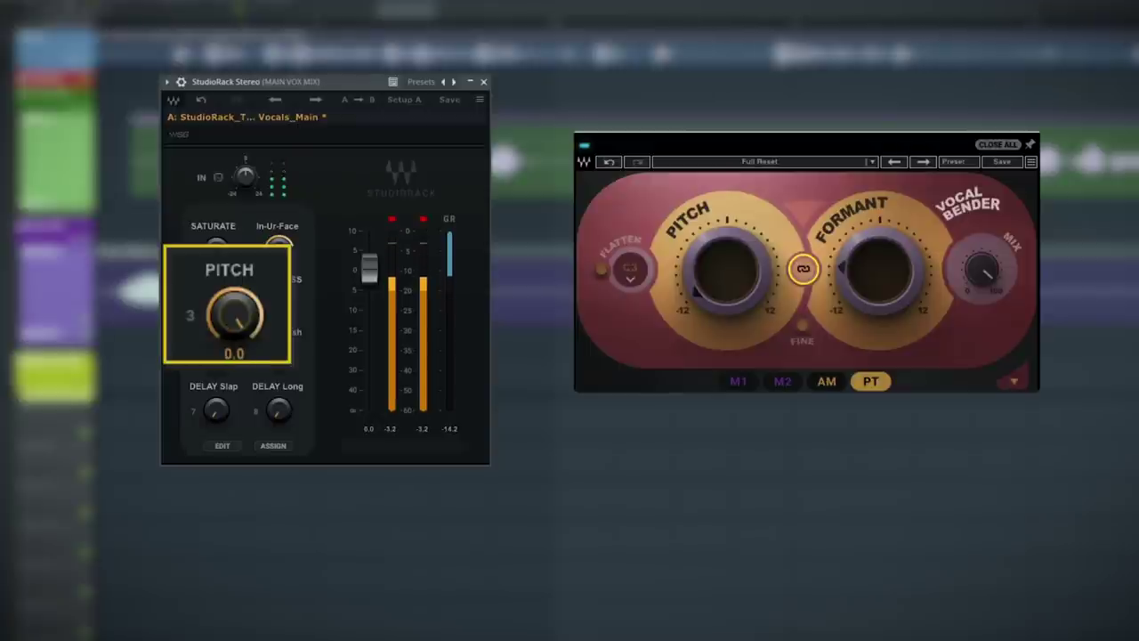
pyautogui.moveTo(234, 311); pyautogui.dragTo(271, 447)
pyautogui.moveTo(234, 311)
pyautogui.mouseDown()
pyautogui.moveTo(205, 208)
pyautogui.moveTo(232, 313)
pyautogui.mouseUp()
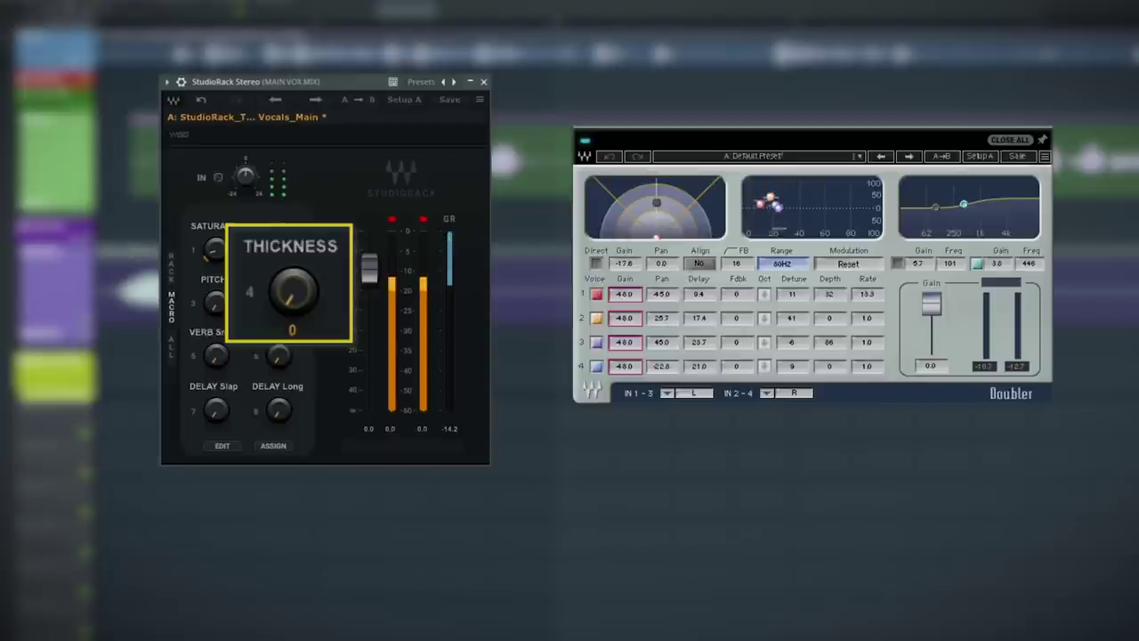
# Raise the THICKNESS macro past its midpoint to bring in the Doubler, and play the vocal with the adjusted macros
pyautogui.moveTo(293, 292); pyautogui.dragTo(293, 224)
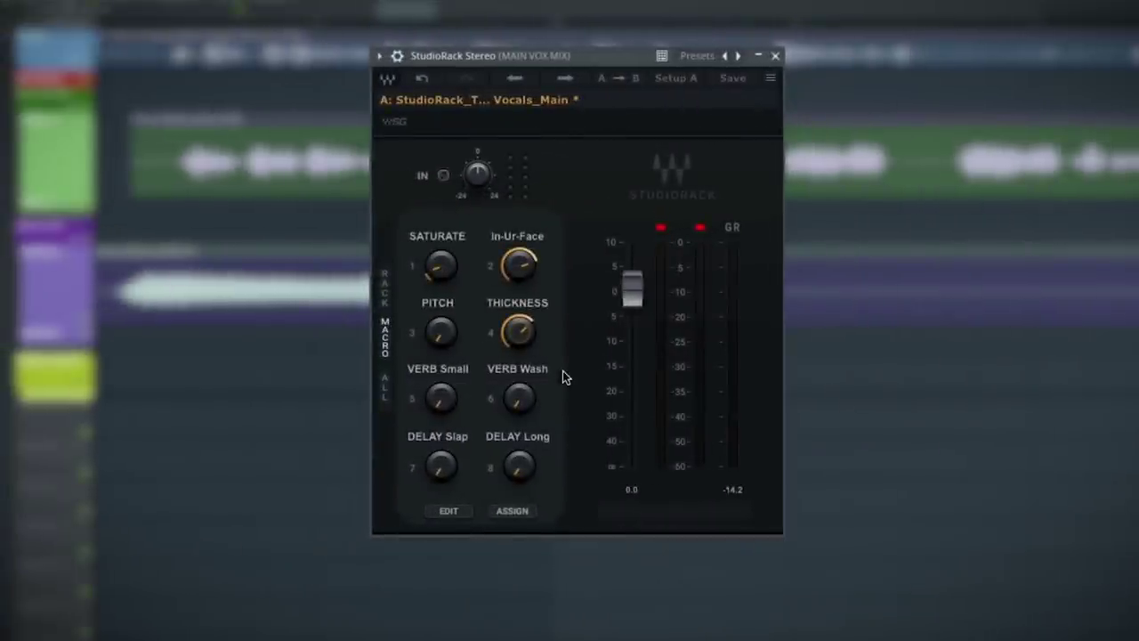
pyautogui.press('space')
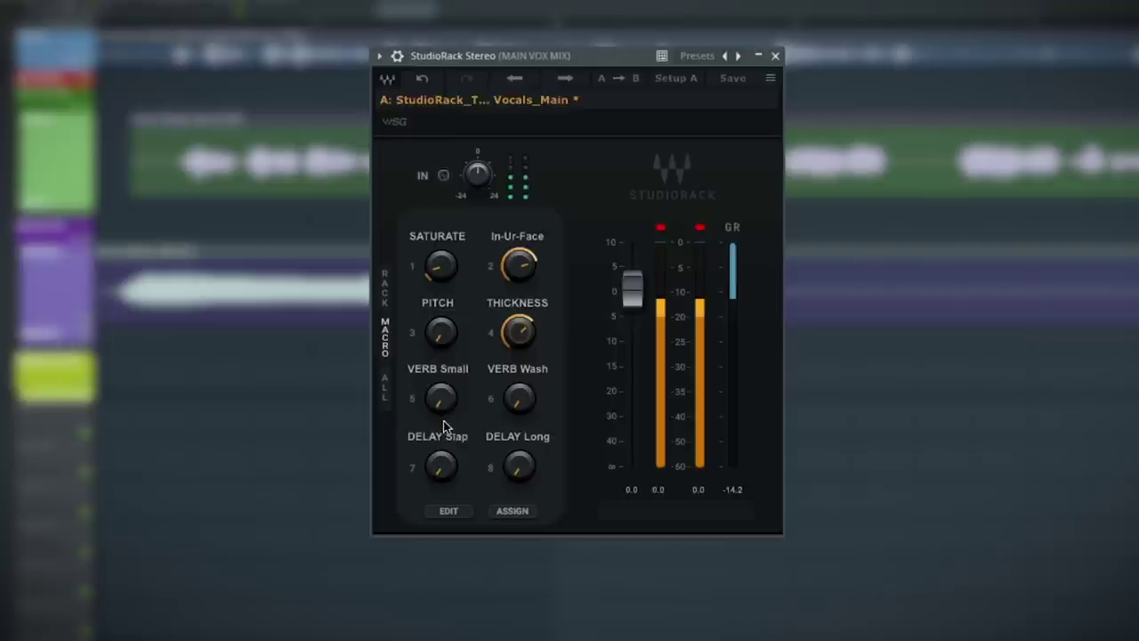
# Set VERB Small to about -19.5 and DELAY Slap to about -24.1, raise DELAY Long to around its midpoint, and adjust the PITCH macro
pyautogui.moveTo(437, 405); pyautogui.dragTo(442, 363)
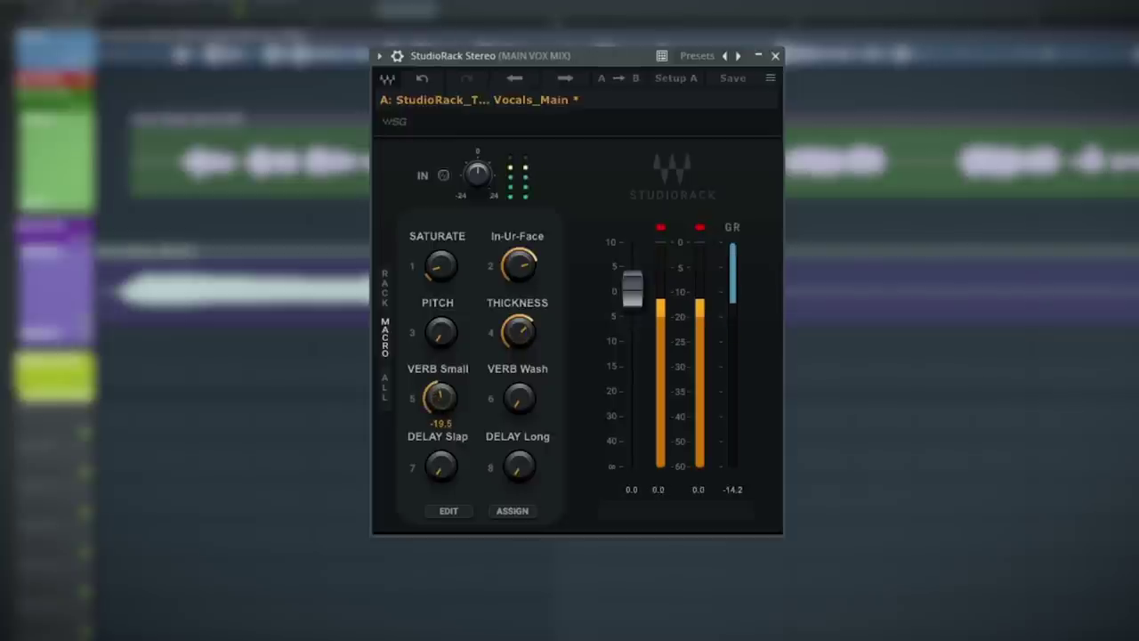
pyautogui.moveTo(445, 466); pyautogui.dragTo(445, 441)
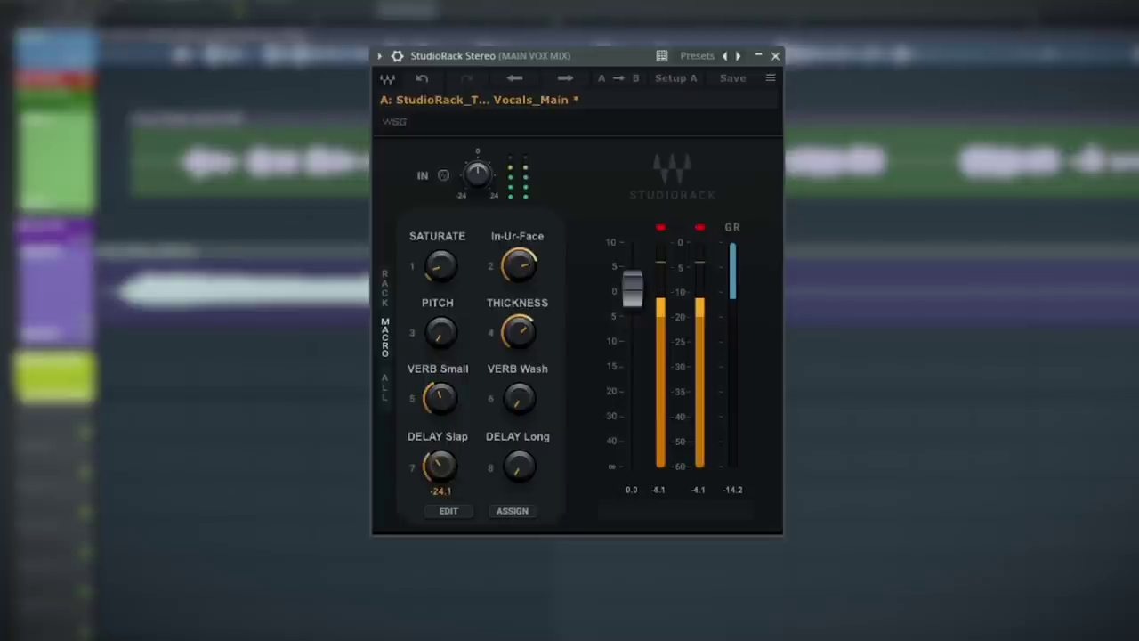
pyautogui.moveTo(526, 478); pyautogui.dragTo(526, 459)
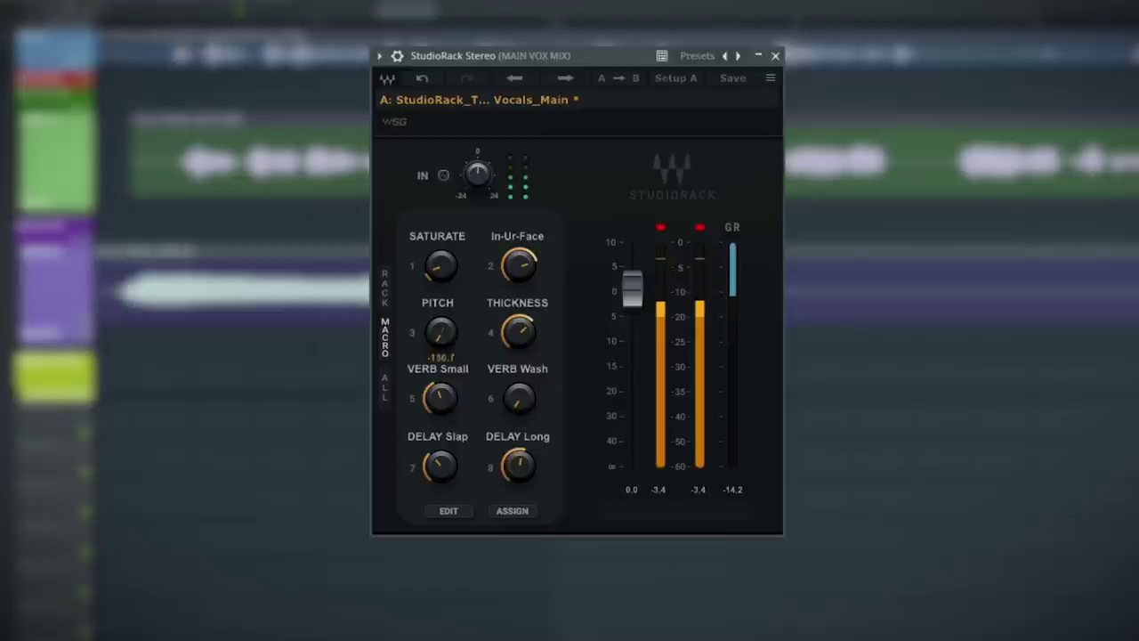
pyautogui.moveTo(462, 334)
pyautogui.mouseDown()
pyautogui.moveTo(462, 345)
pyautogui.moveTo(451, 329)
pyautogui.mouseUp()
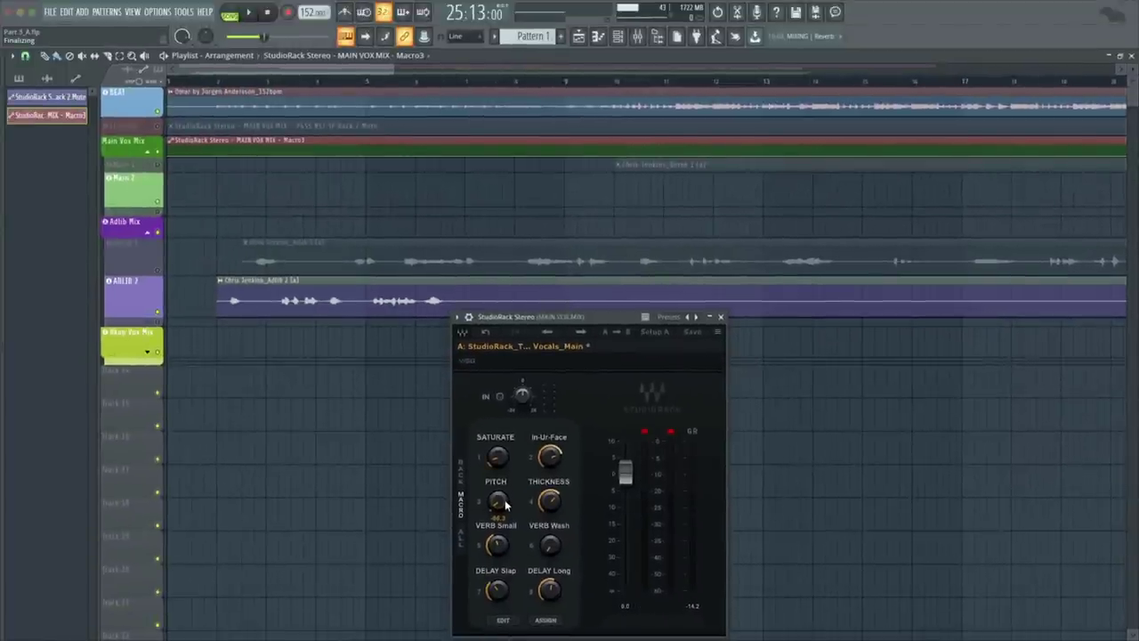
pyautogui.scroll(-3, 506, 505)
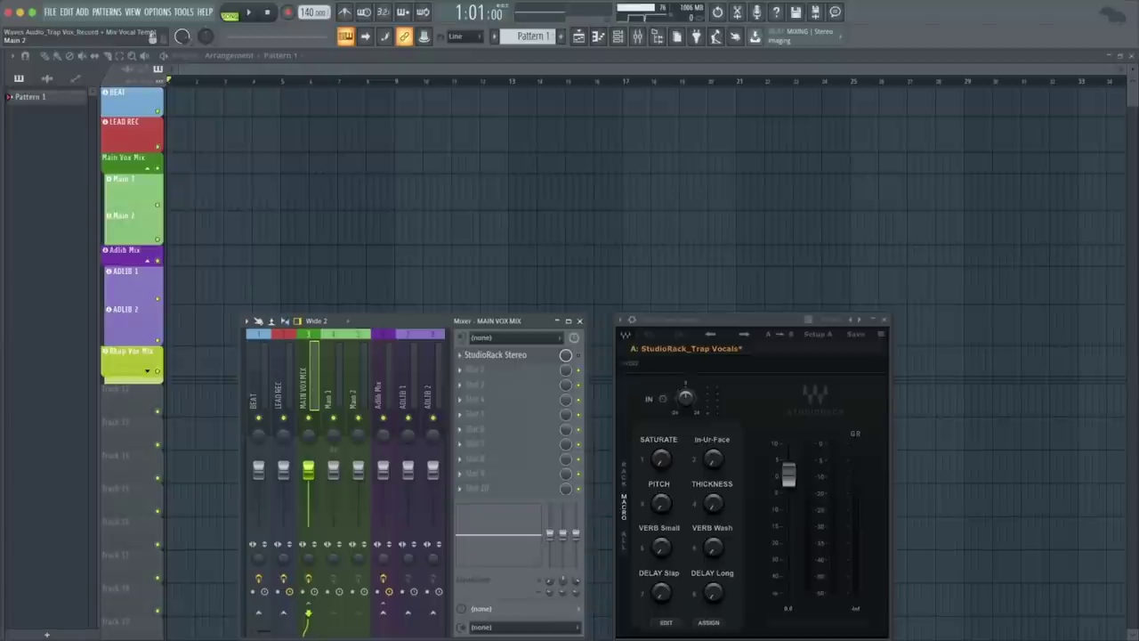
pyautogui.hscroll(3, 414, 489)
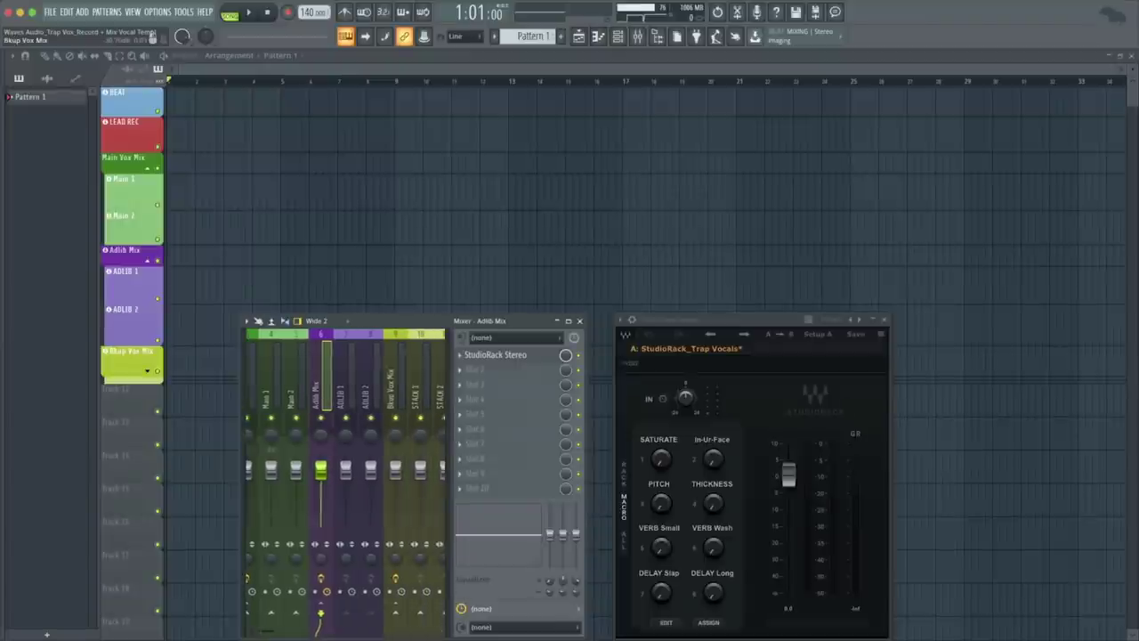
pyautogui.hscroll(-2, 410, 480)
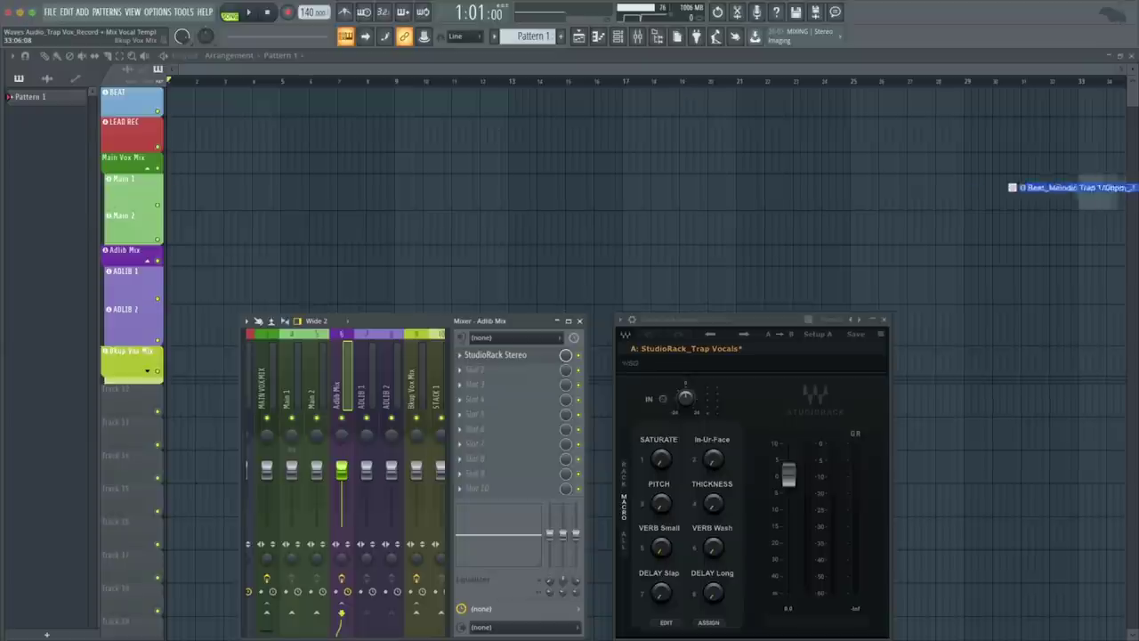
# Place the 170 BPM melodic trap beat at the start of the BEAT track, and raise the project tempo from the template default toward 170 BPM
pyautogui.moveTo(1096, 188); pyautogui.dragTo(171, 103)
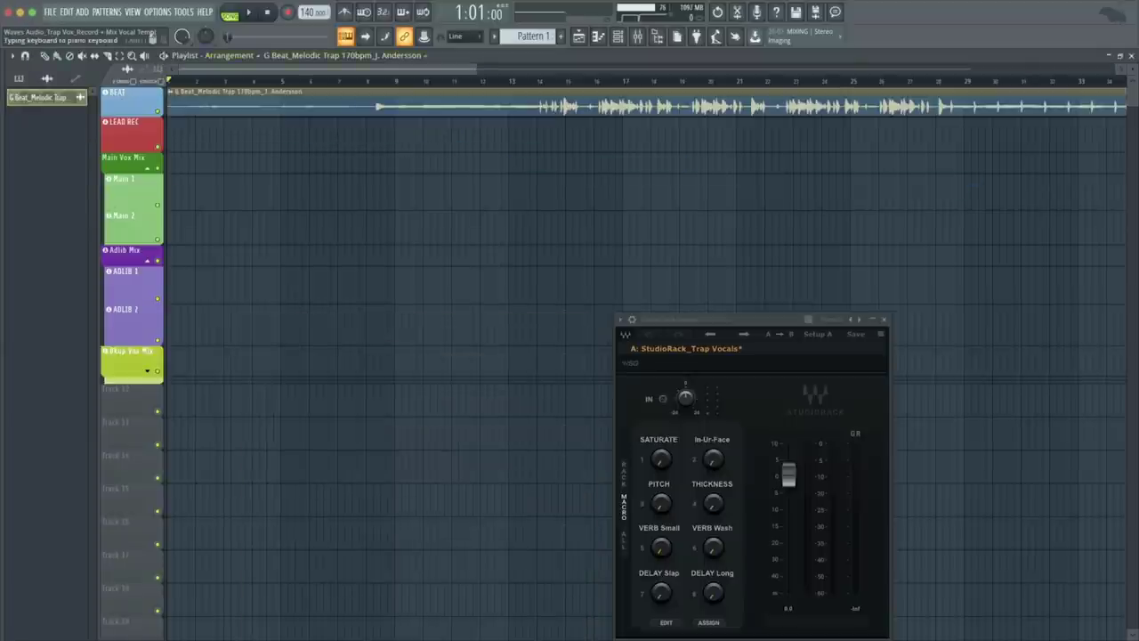
pyautogui.moveTo(308, 13); pyautogui.dragTo(308, 0)
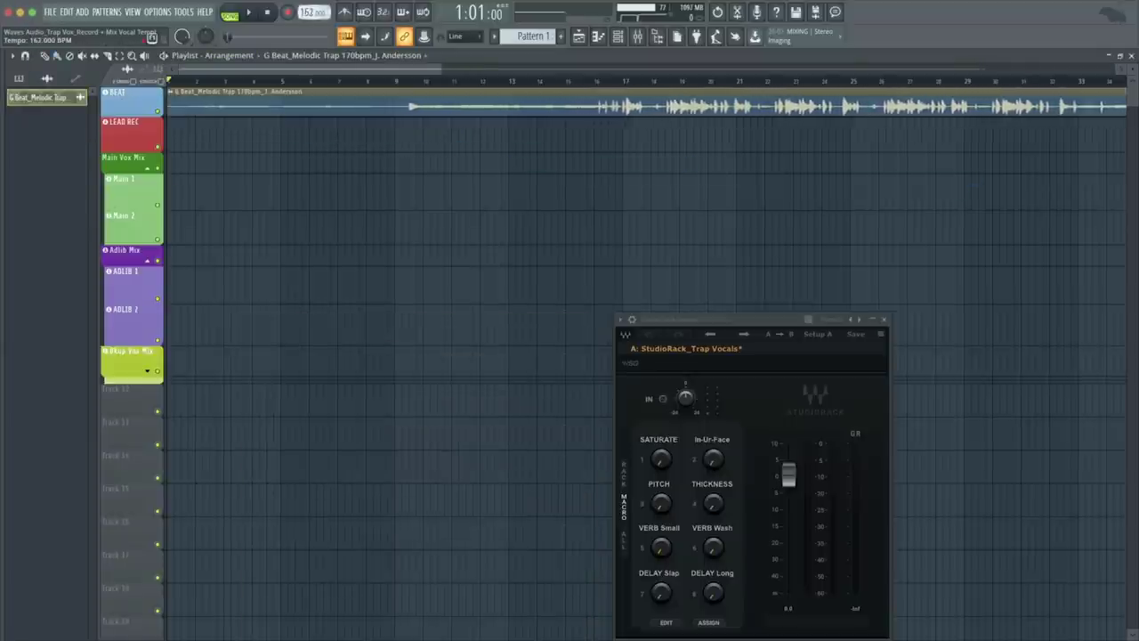